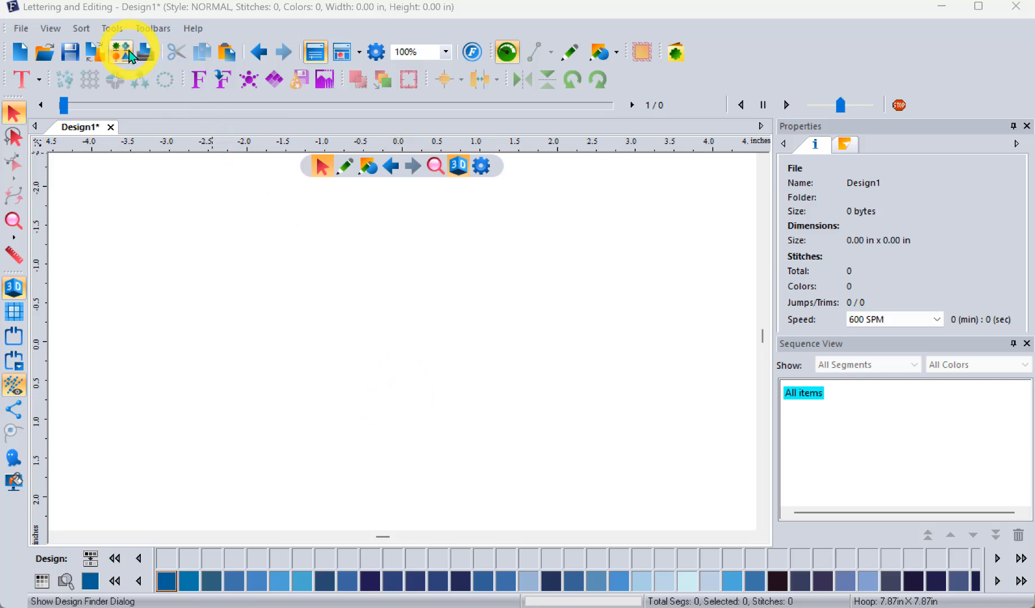
Open the cupcake design Design1.pes from the EC01 Designs folder using the Design Finder.
click(130, 56)
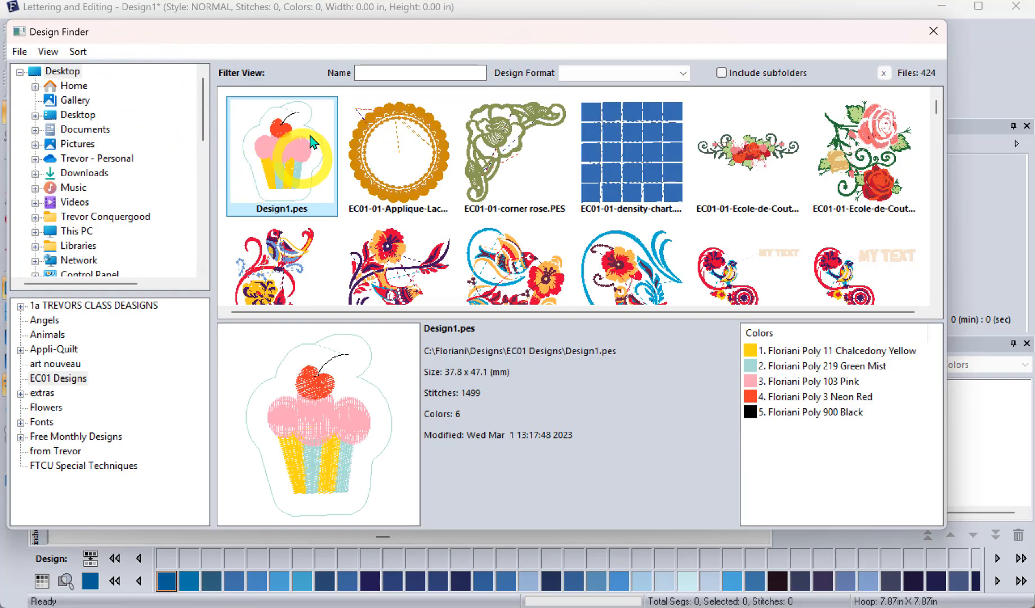
double_click(293, 157)
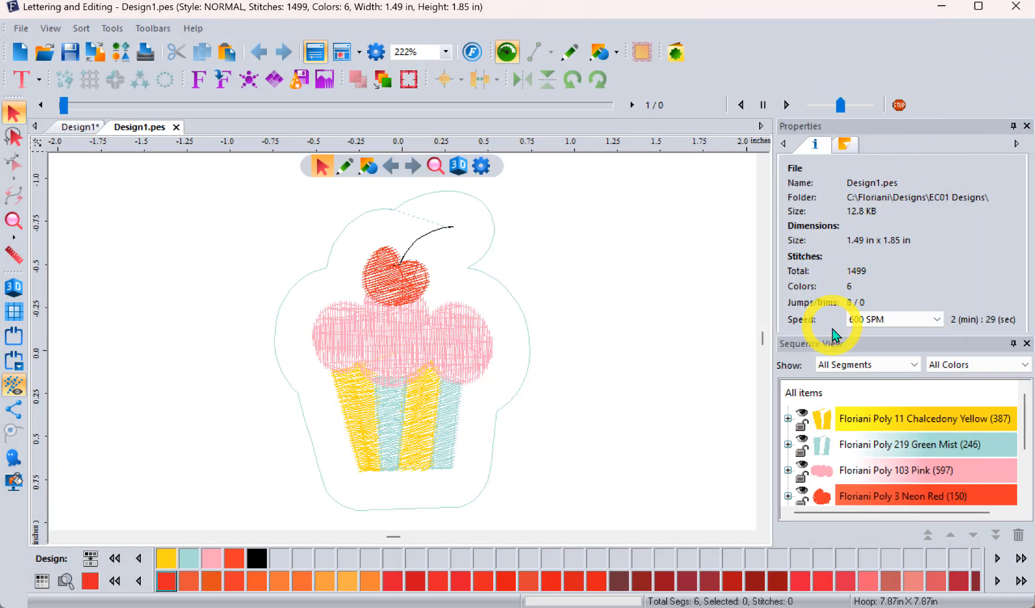
Hide the object properties and expand the yellow, first green mist, pink and red colour groups to examine their stitch segments.
click(788, 470)
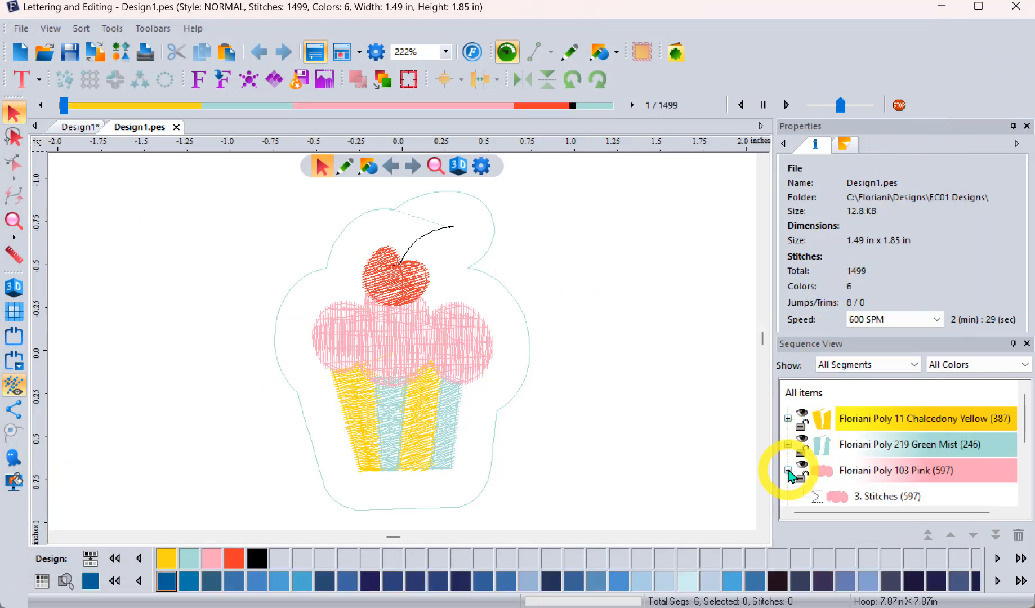
scroll(1009, 420, down, 2)
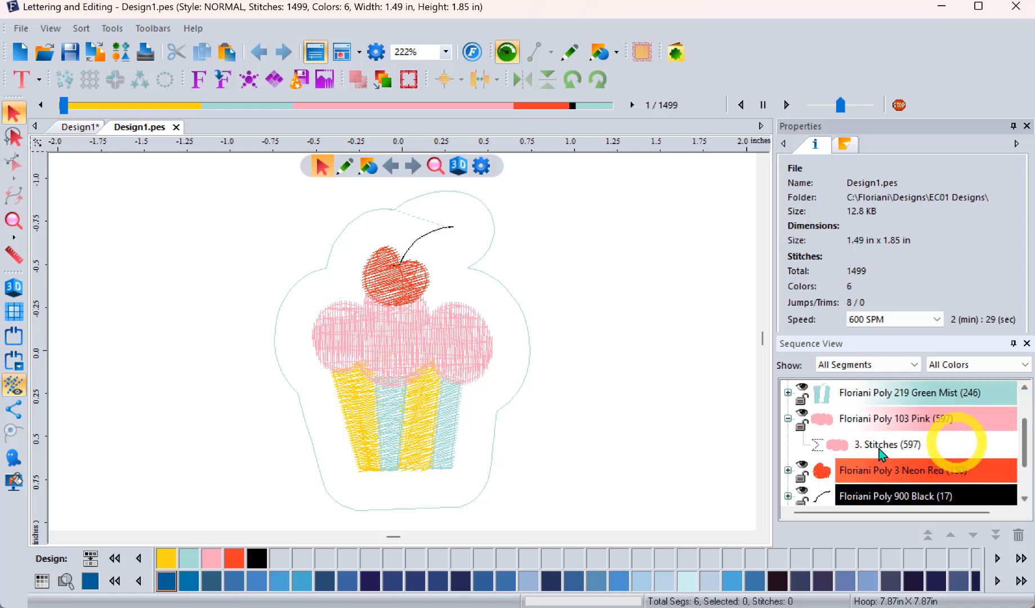
click(789, 393)
click(319, 52)
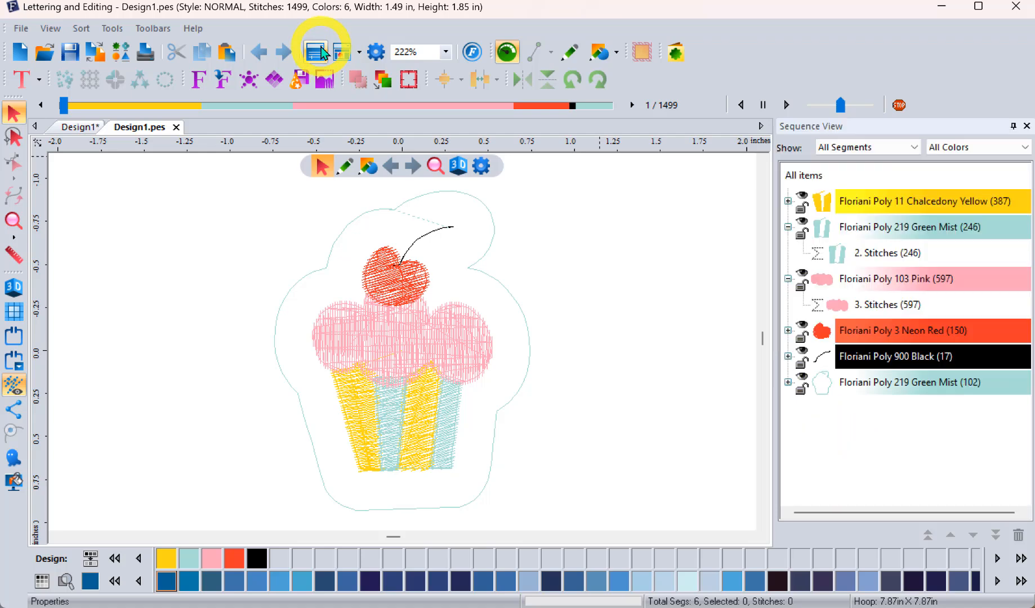
click(788, 201)
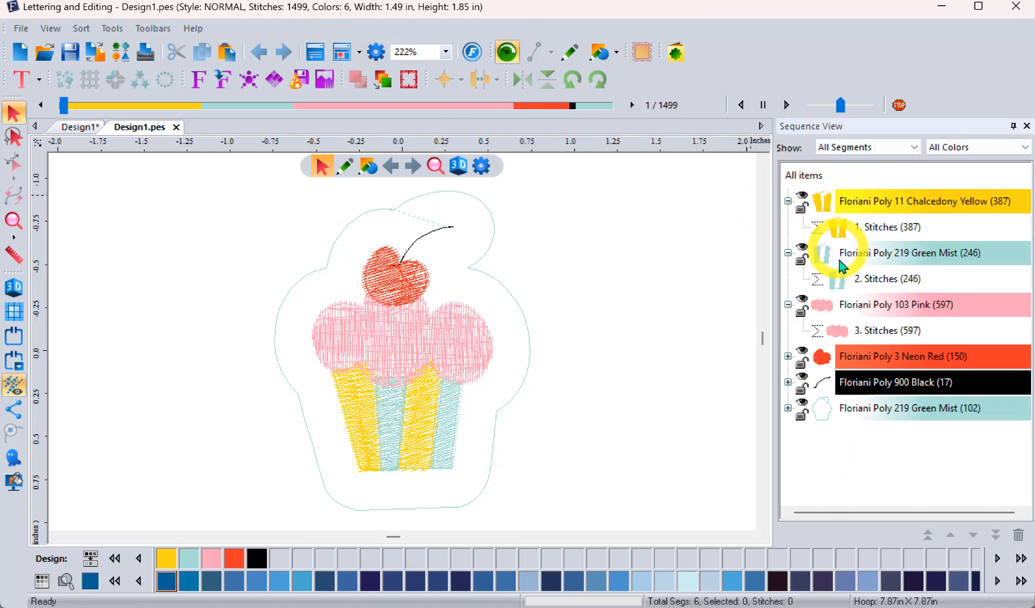
click(788, 357)
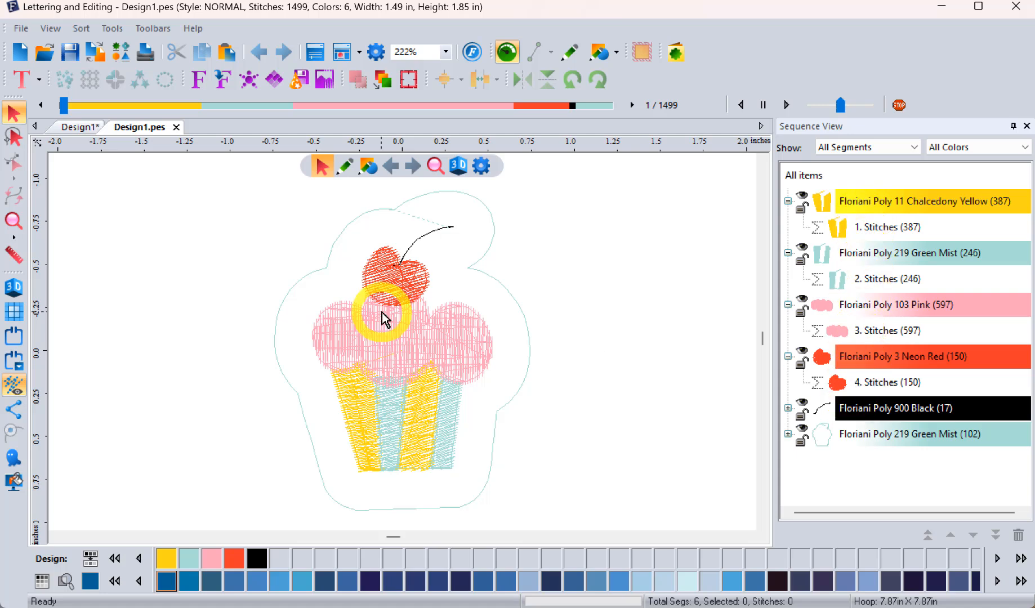
Convert the whole grouped cupcake design from stitches to outlines.
click(392, 340)
right_click(398, 340)
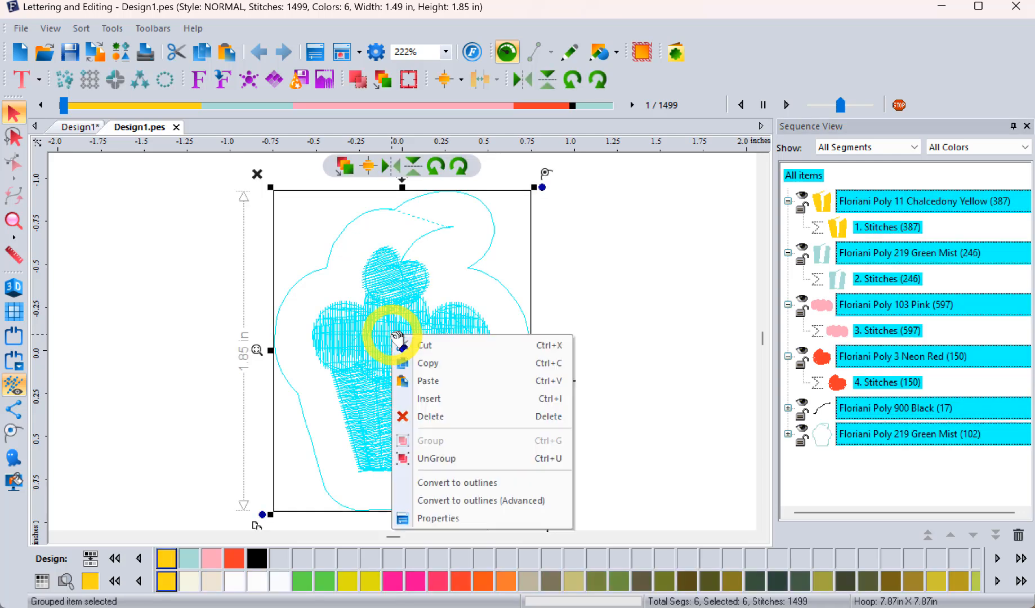
click(492, 485)
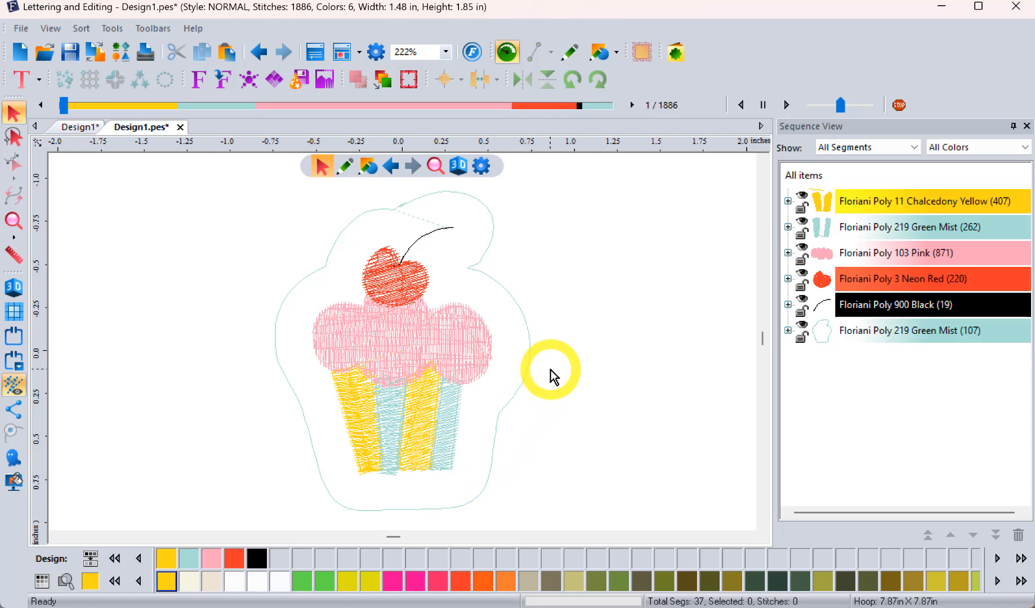
Expand the yellow and first green mist colour groups to examine the segments created by the conversion.
click(789, 202)
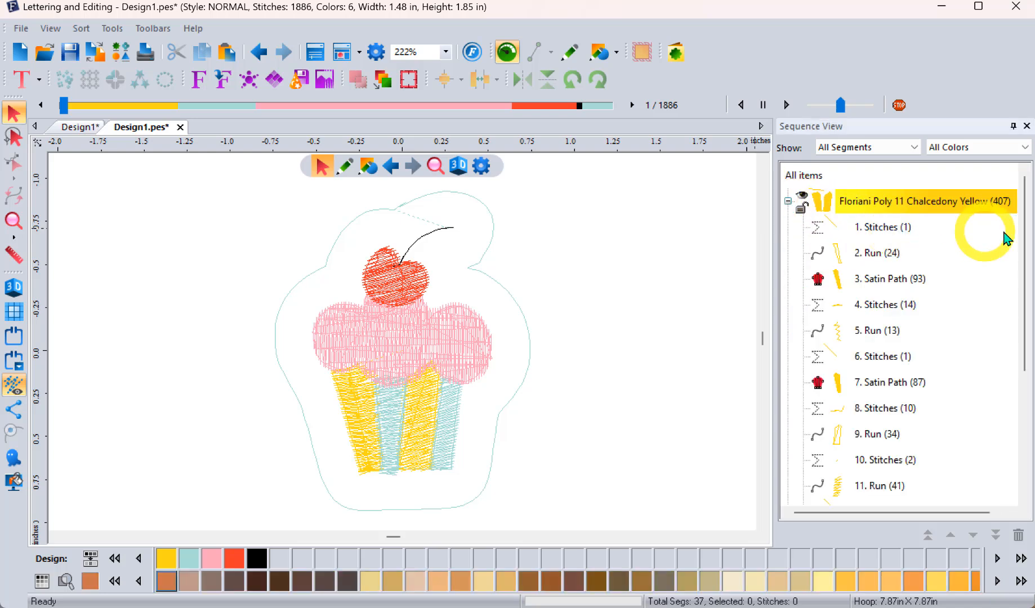
drag(1026, 228, 1021, 379)
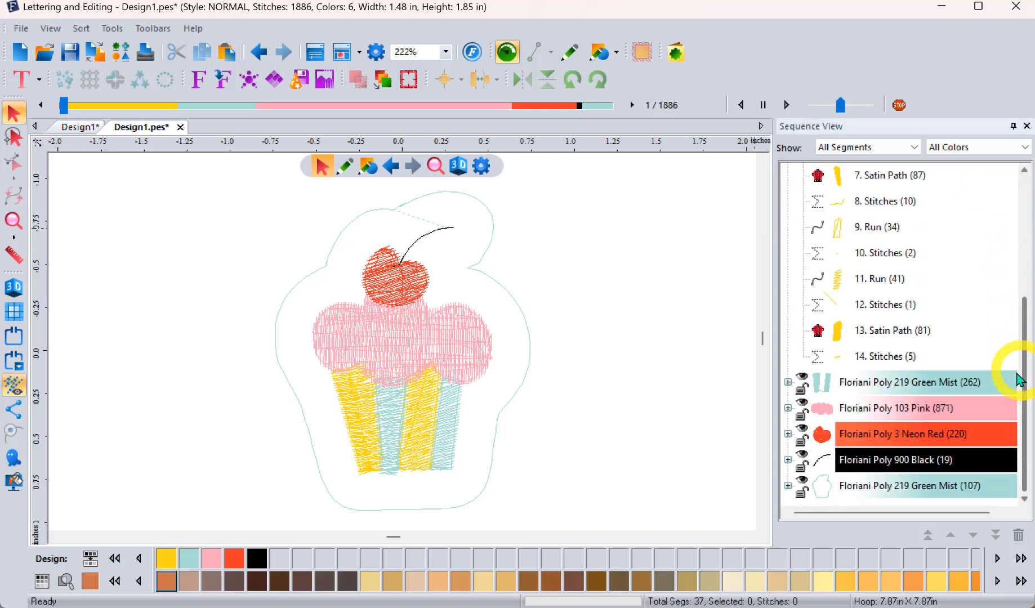
click(788, 383)
mouse_move(1024, 321)
mouse_down()
mouse_move(1025, 374)
mouse_move(1024, 341)
mouse_up()
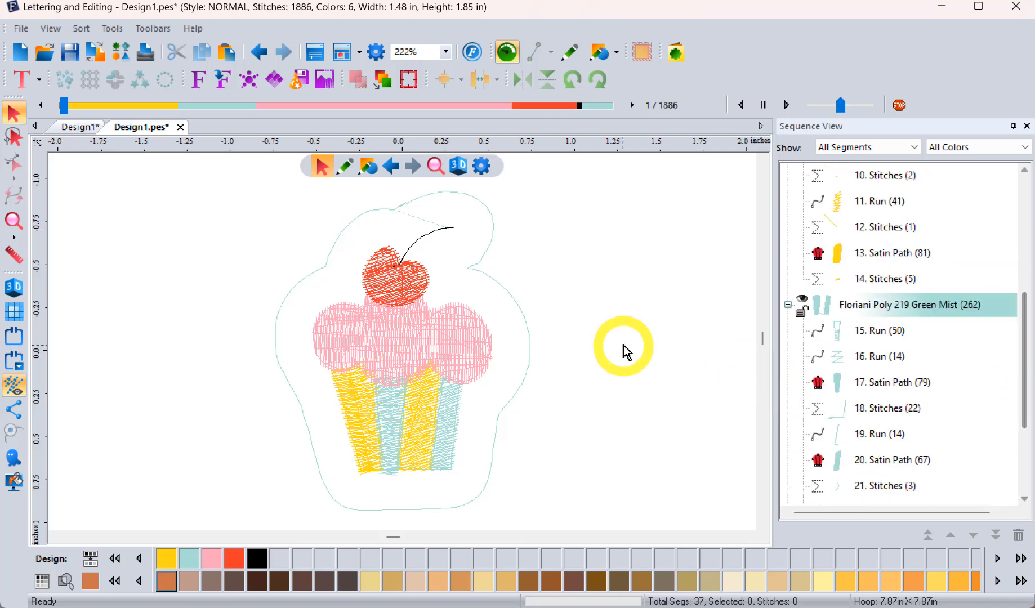
Select the entire cupcake and enlarge it proportionally to about 1.78 in wide by 2.21 in high.
scroll(624, 352, up, 1)
scroll(624, 352, down, 2)
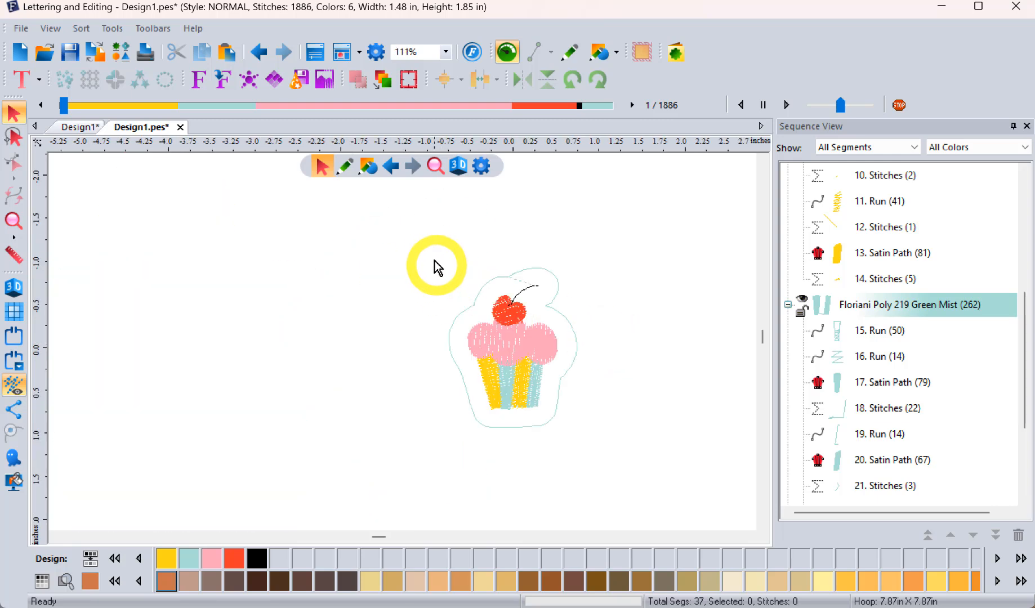
drag(415, 245, 598, 443)
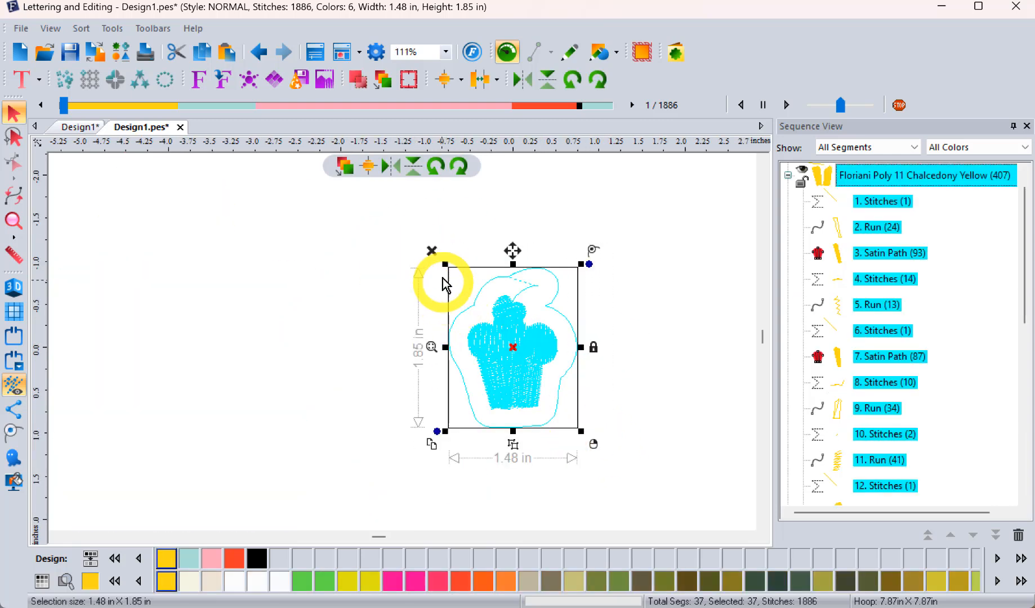
drag(437, 260, 410, 243)
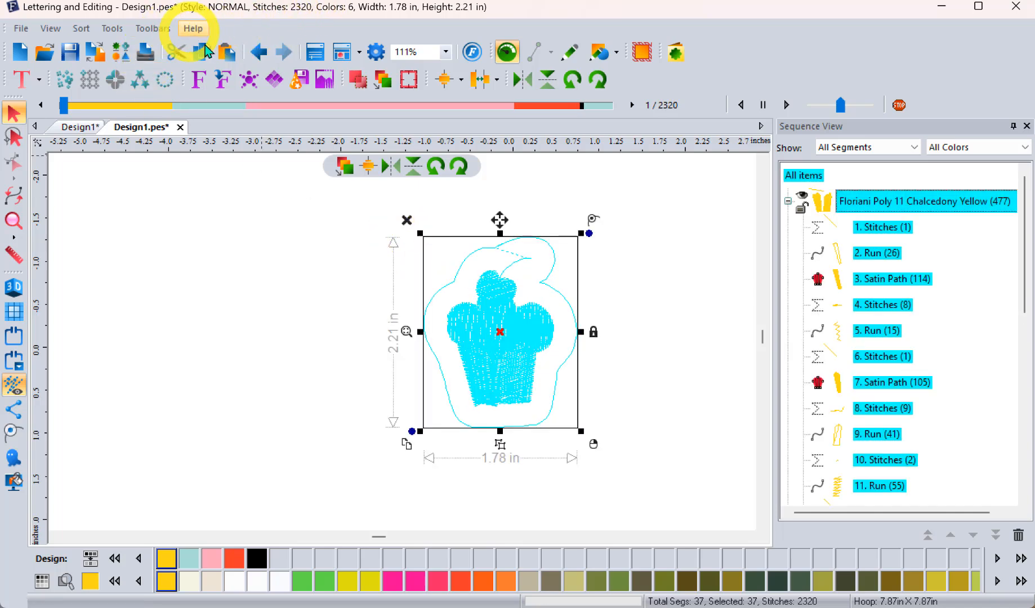
Undo and redo the enlargement to compare the design's stitch counts, and clear the selection.
click(258, 53)
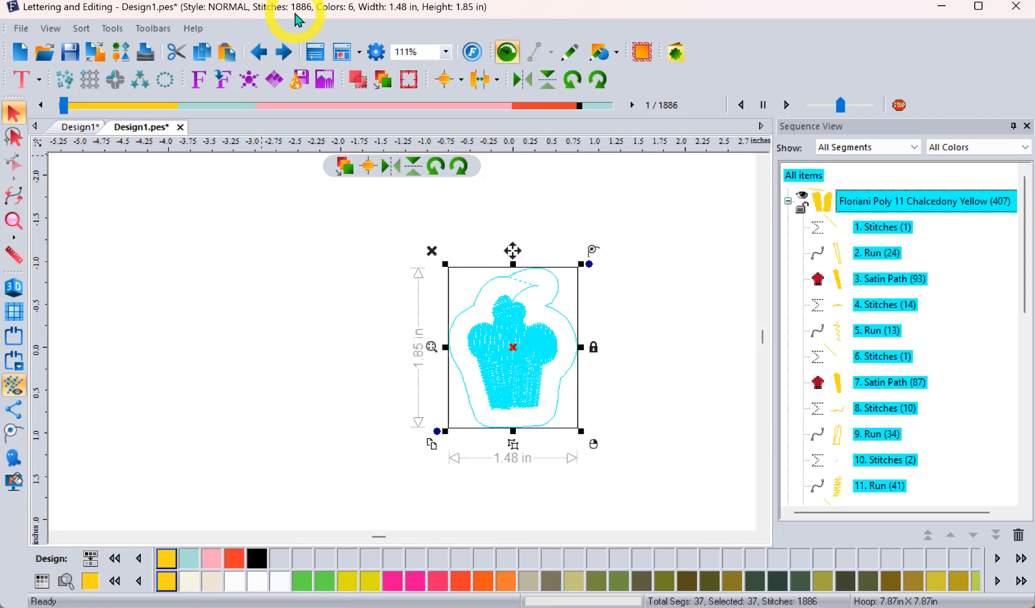
click(284, 52)
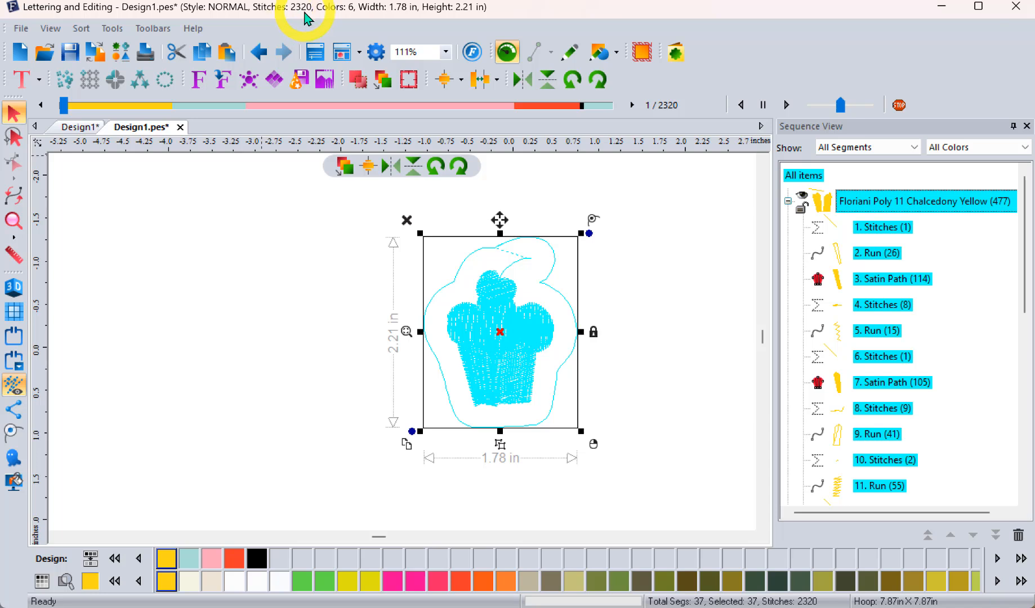
click(336, 271)
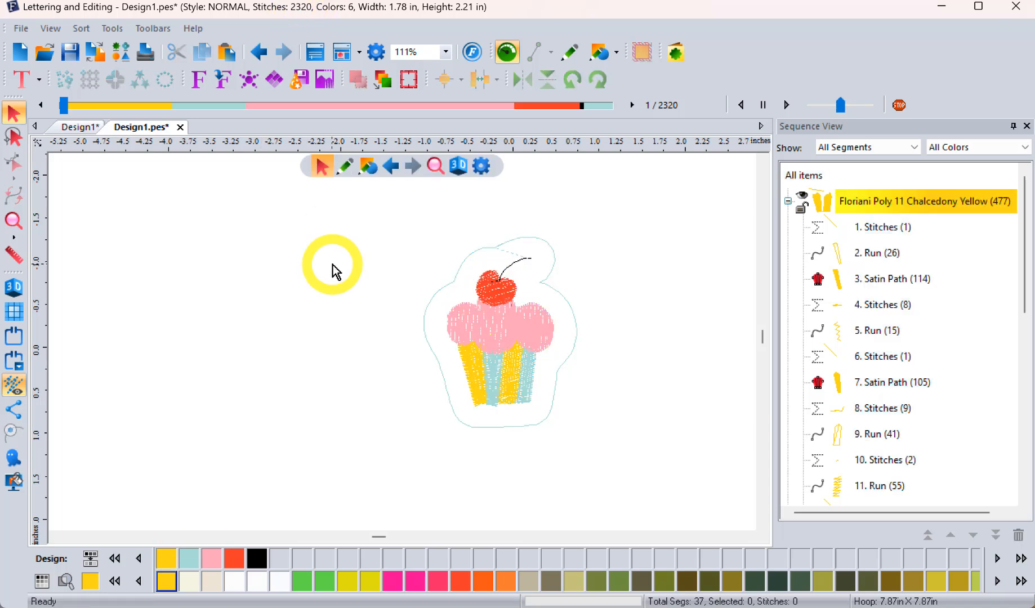
Turn on the 3D stitch view and inspect the first satin path in the yellow group.
click(13, 288)
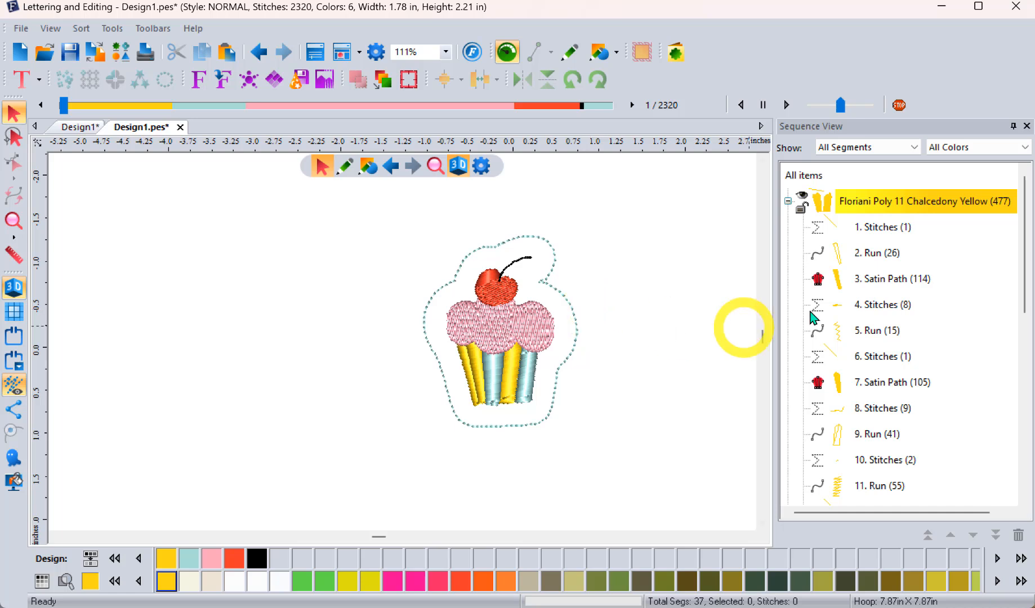
click(861, 279)
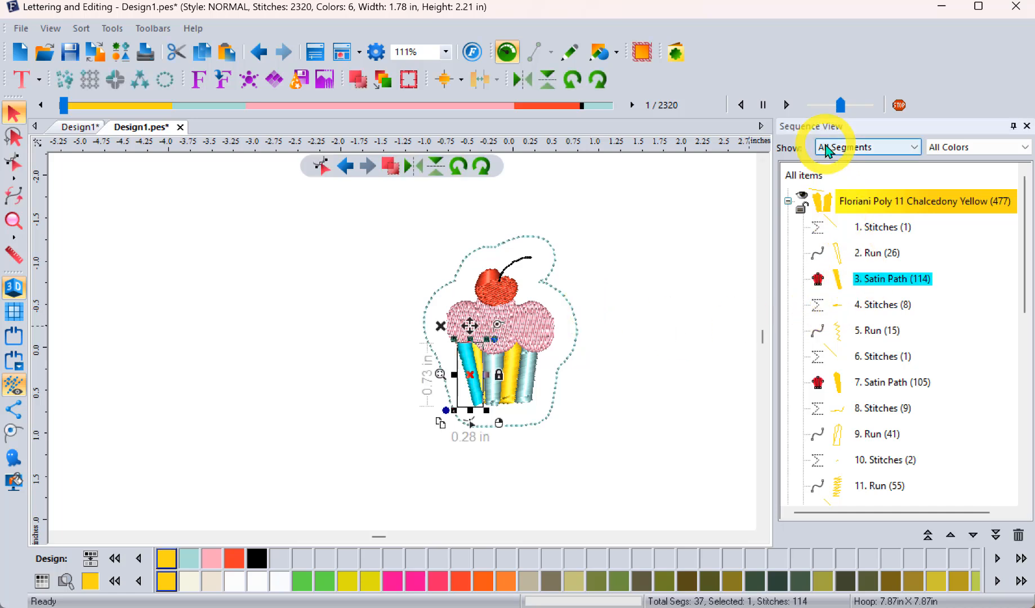
click(661, 341)
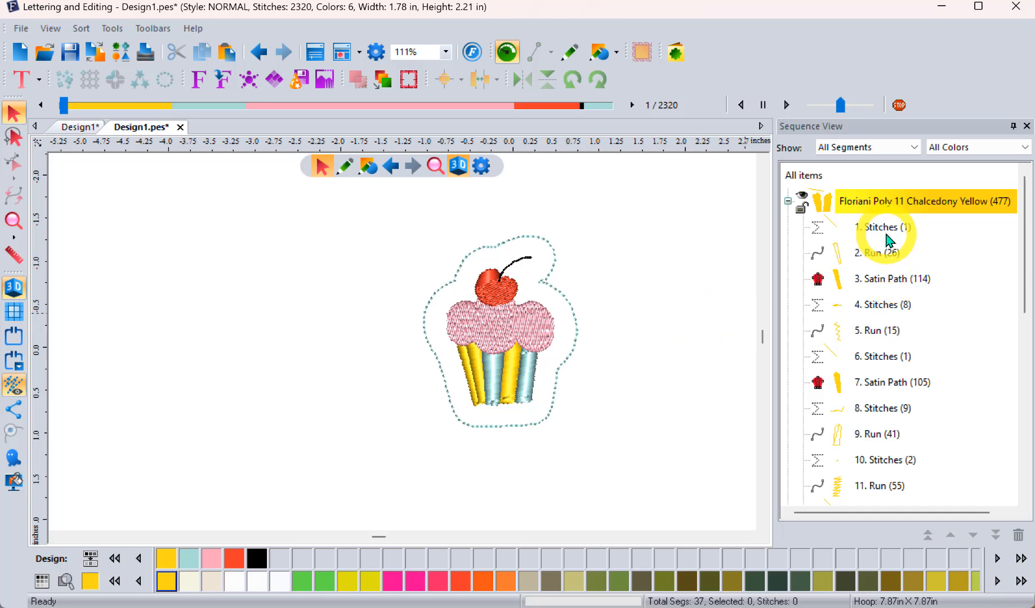
Compare the yellow run segment 2 with satin path segment 3 up close on the cupcake's leftmost stripe.
click(862, 256)
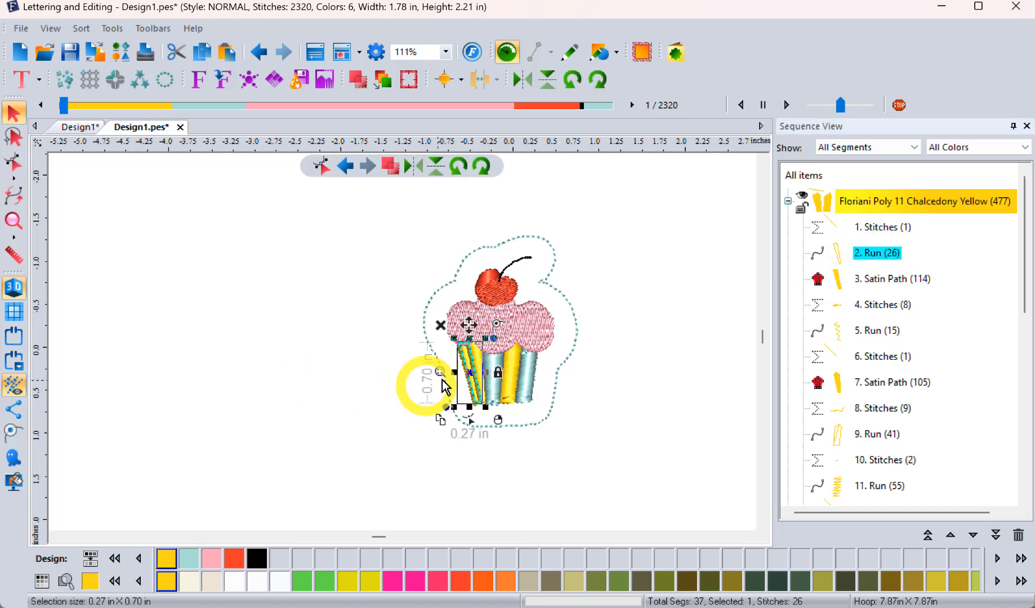
scroll(471, 375, up, 2)
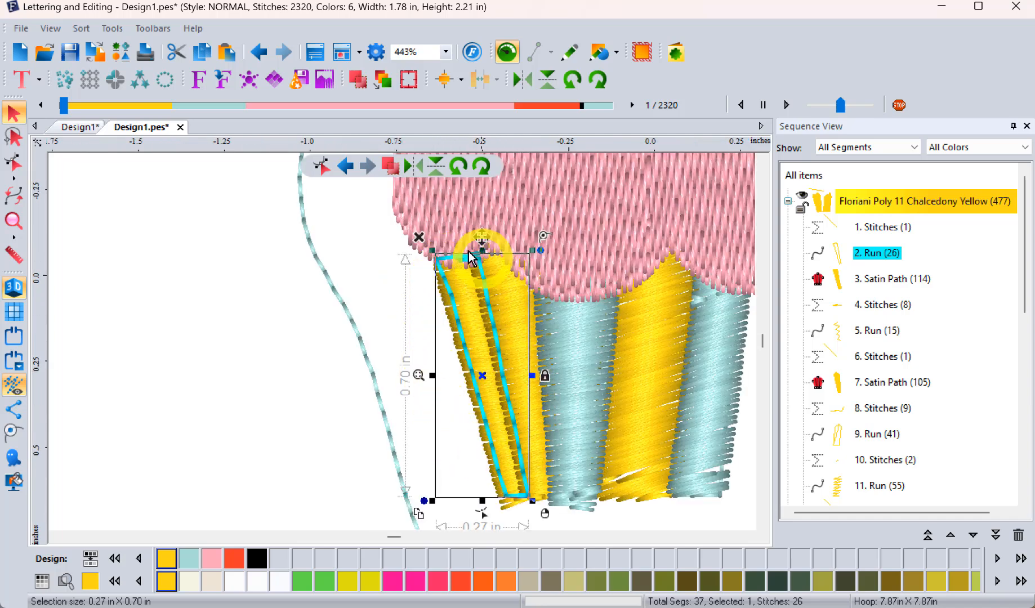
click(877, 286)
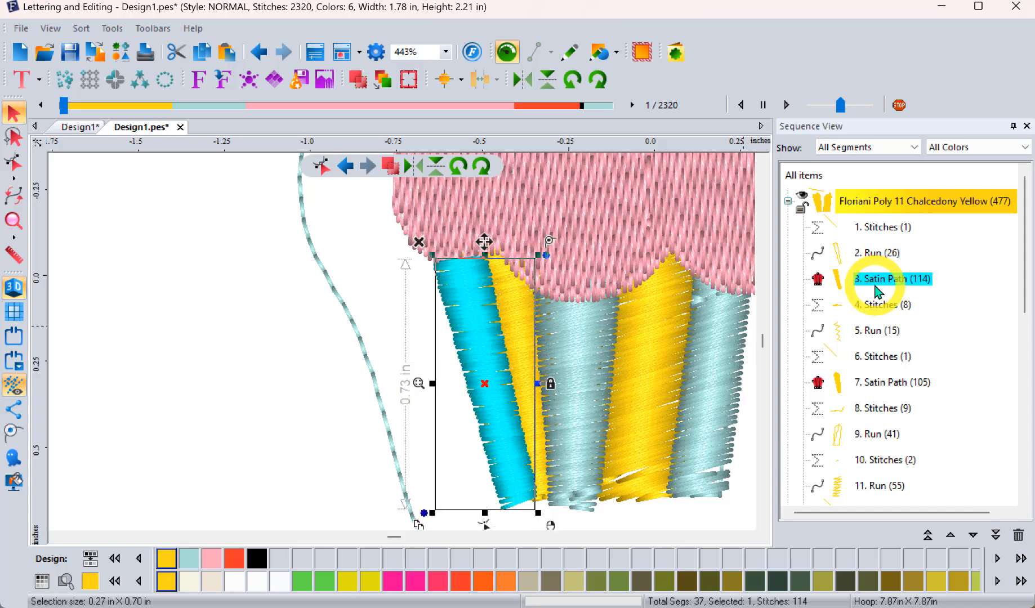
click(878, 253)
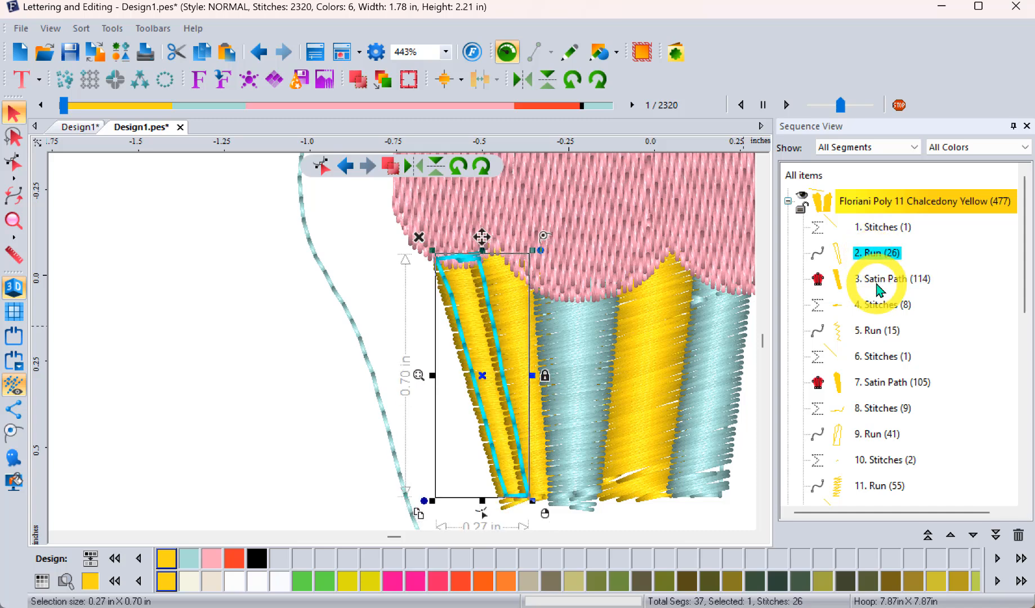
click(880, 282)
click(224, 280)
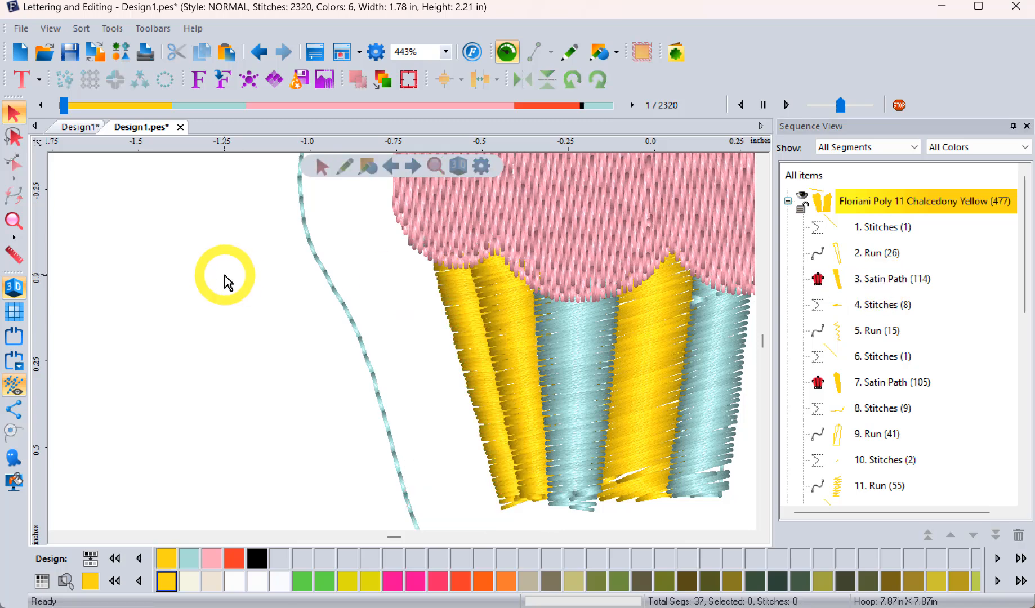
scroll(633, 321, up, 1)
scroll(632, 320, down, 2)
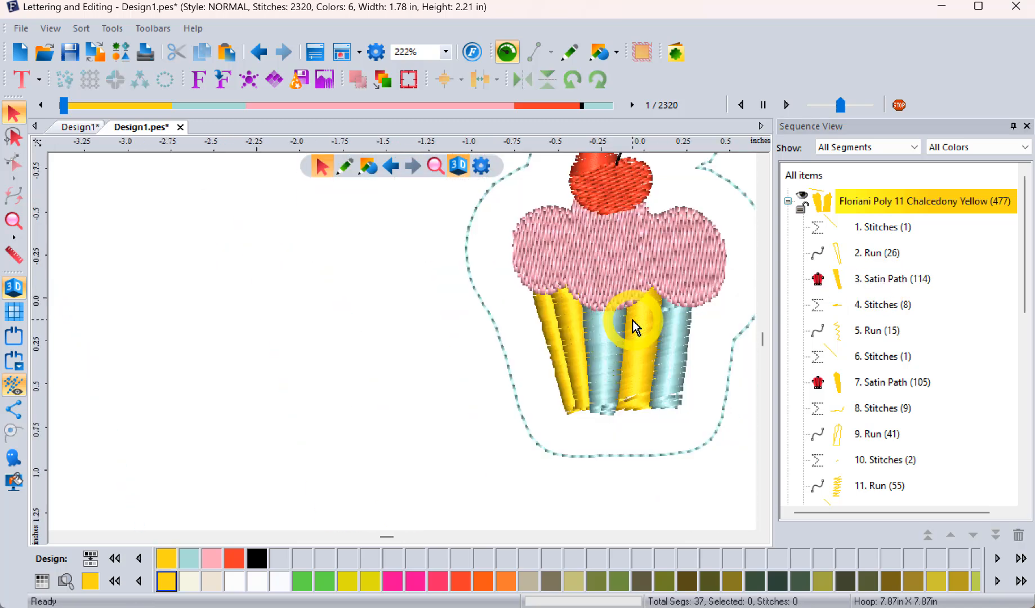
scroll(633, 320, up, 1)
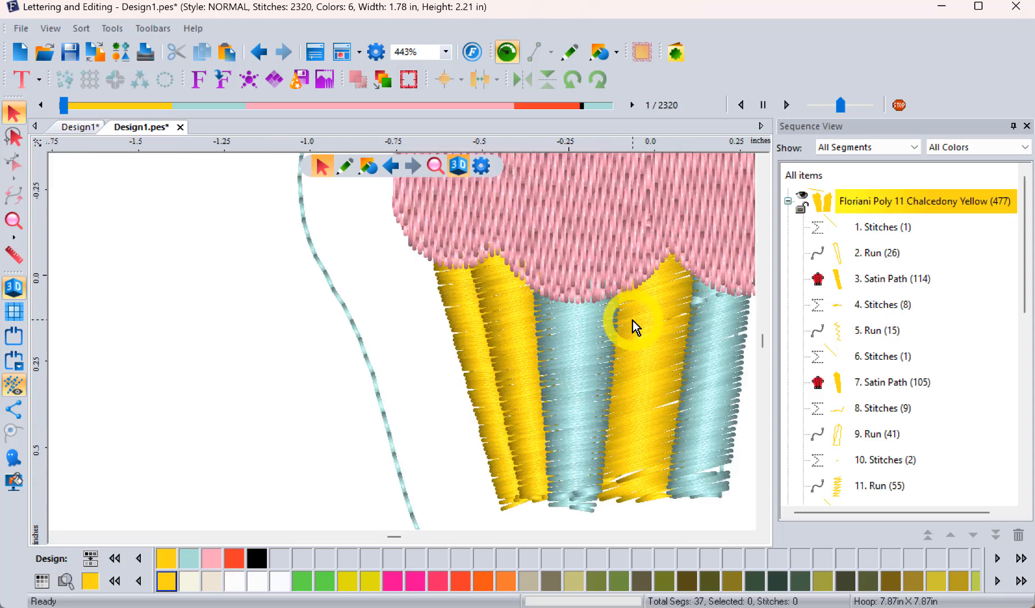
scroll(632, 321, down, 2)
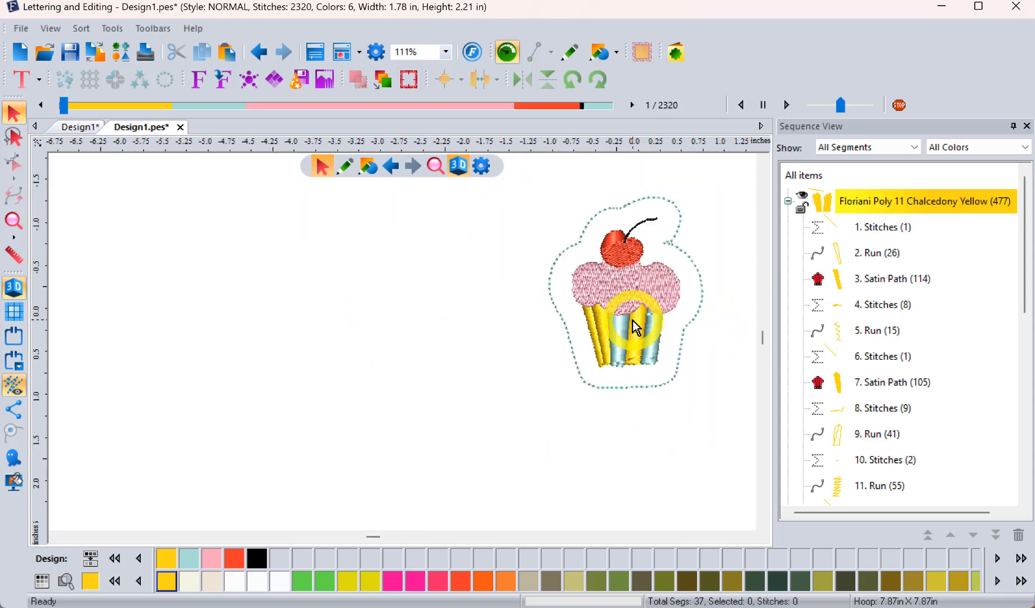
Show the object properties and review the settings of yellow satin path 3 and run segment 2.
click(865, 280)
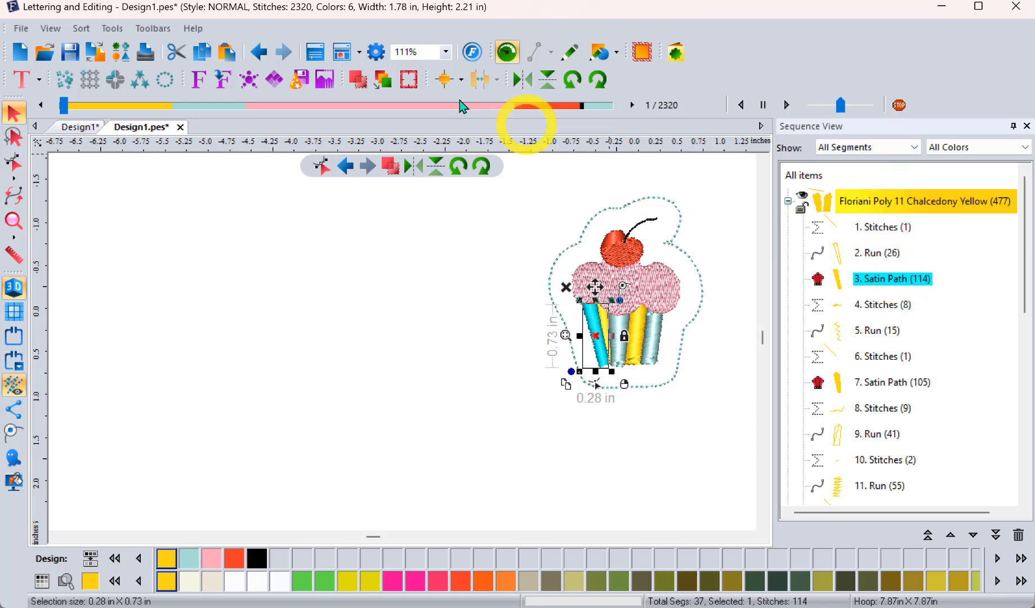
click(315, 54)
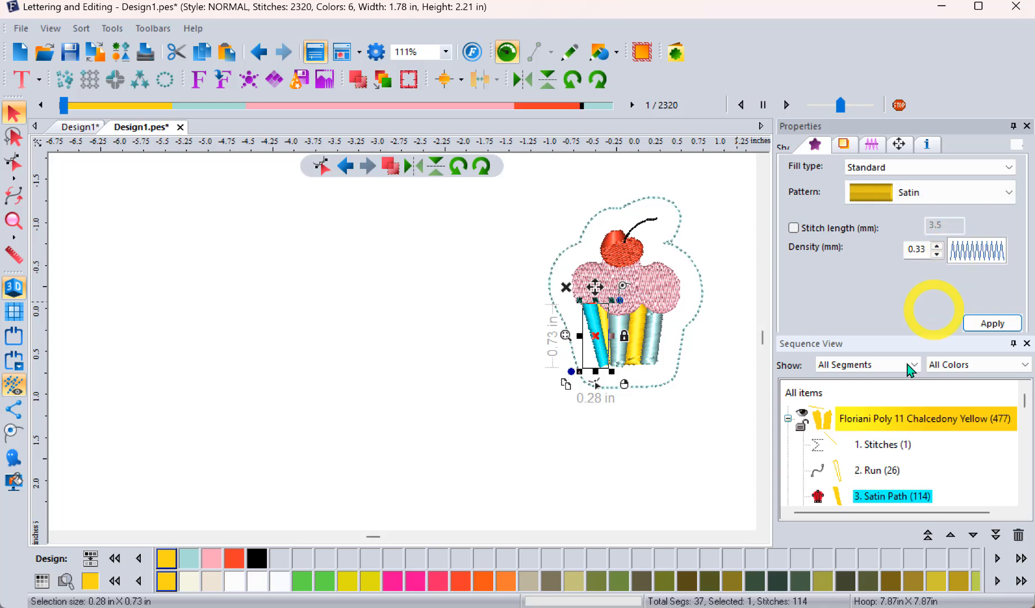
click(866, 472)
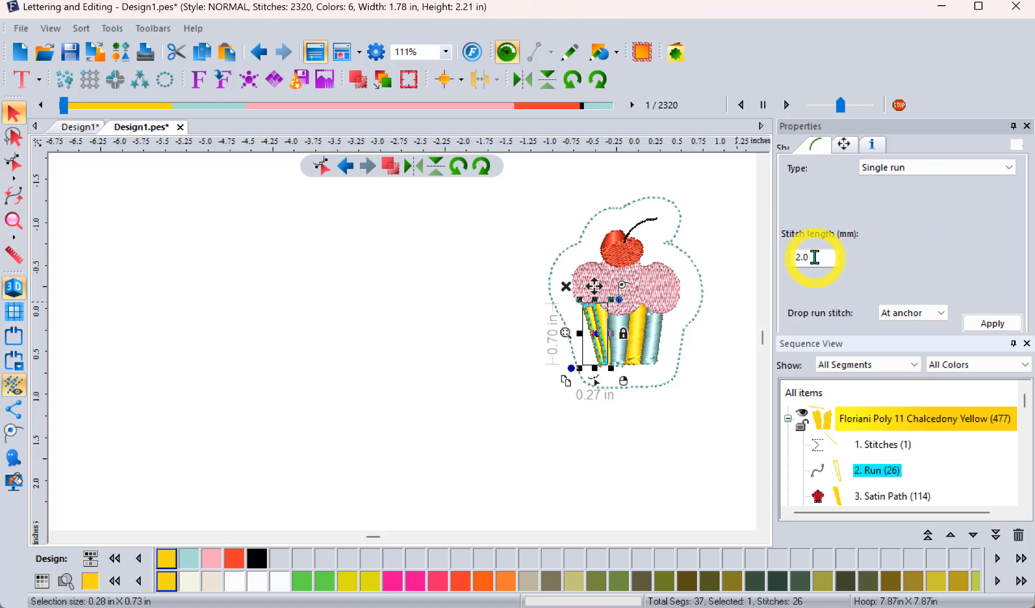
Apply Pattern 5 to yellow satin path 3 and clear the selection to inspect the cupcake's leftmost stripe.
click(882, 497)
click(928, 252)
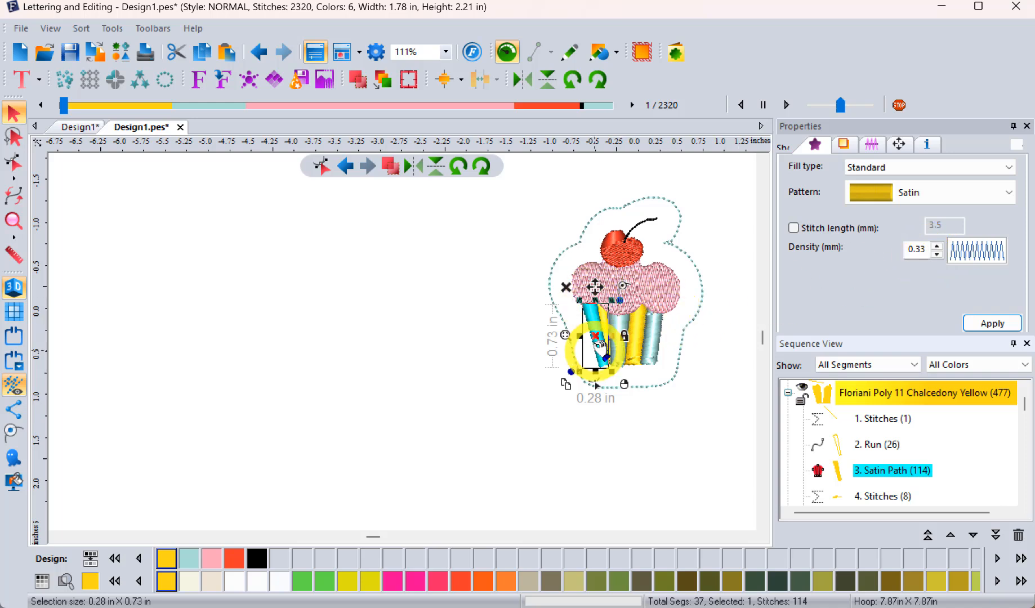
click(930, 195)
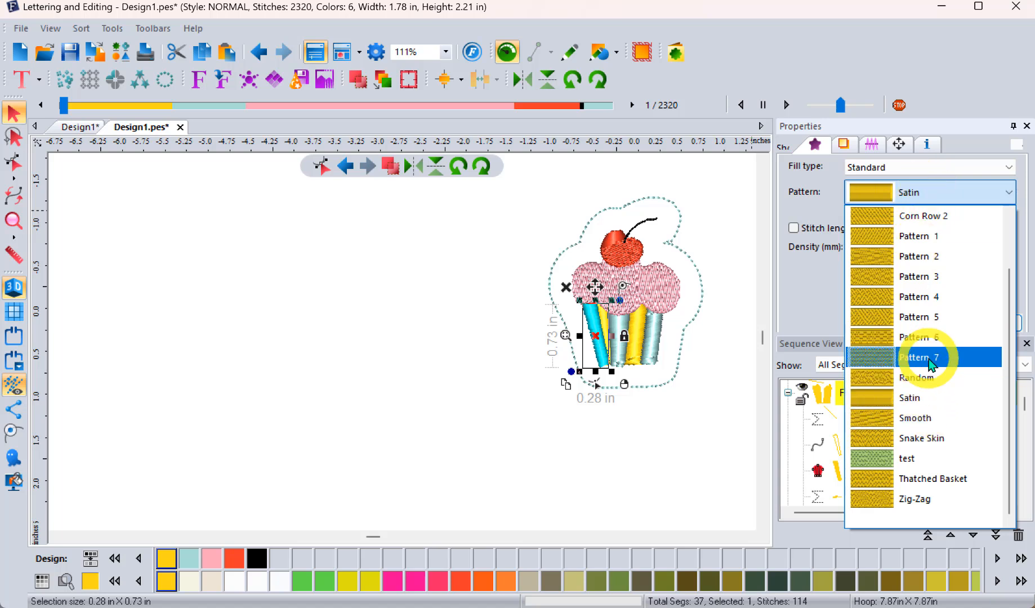
click(927, 318)
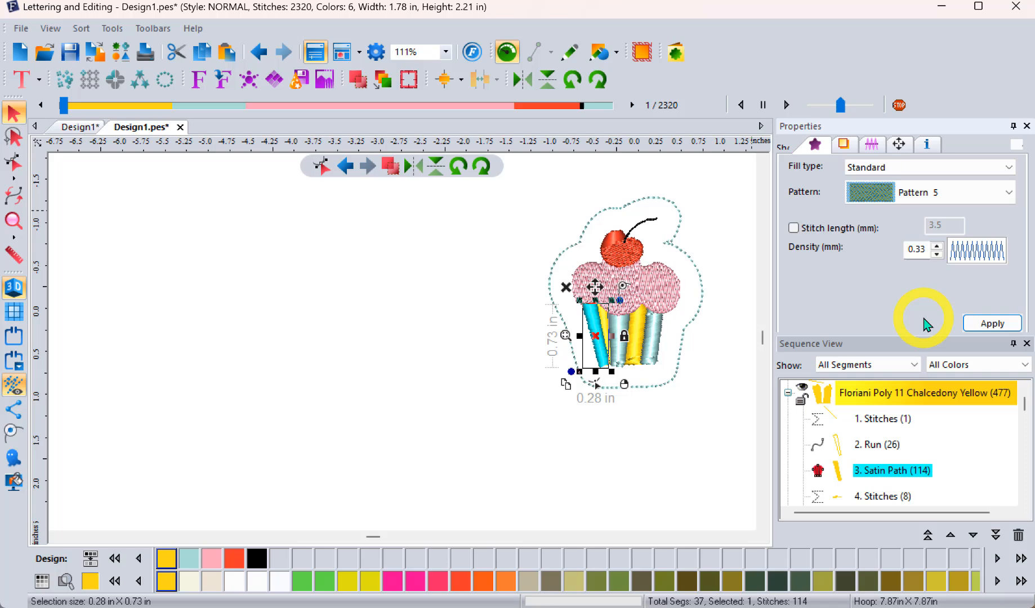
click(993, 325)
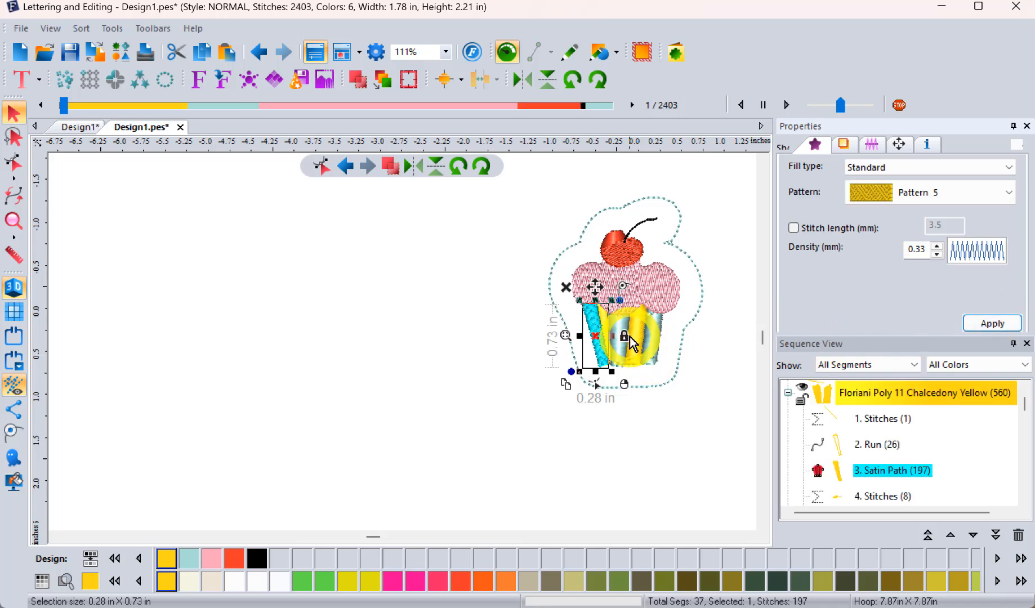
scroll(630, 338, up, 3)
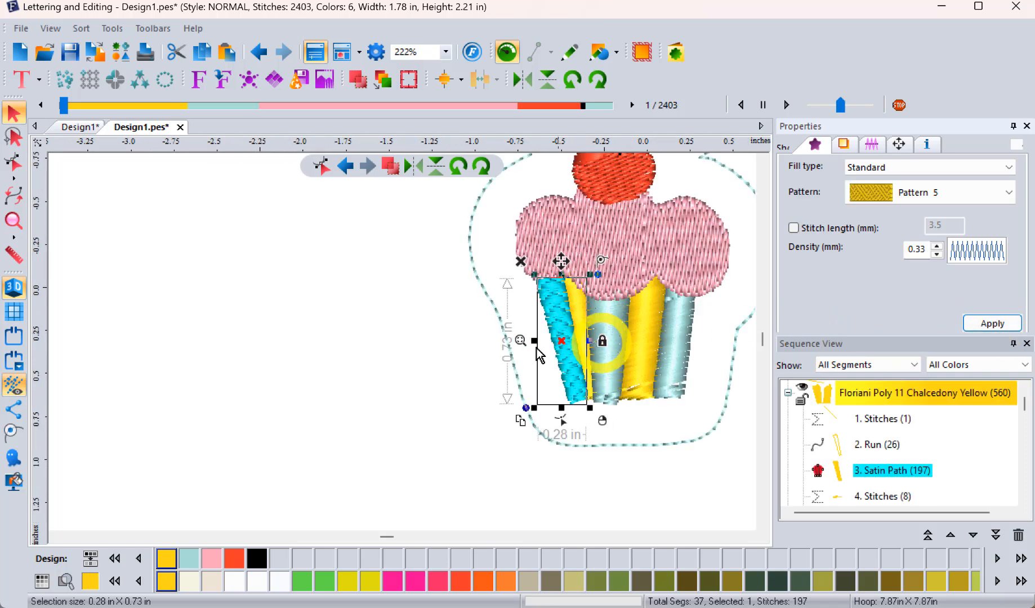
click(445, 338)
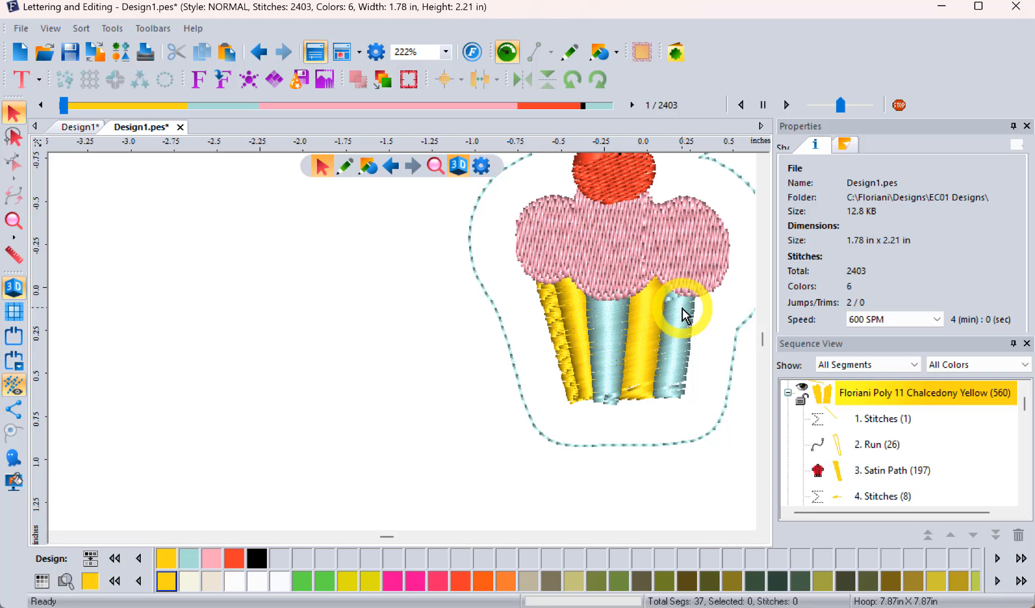
click(18, 223)
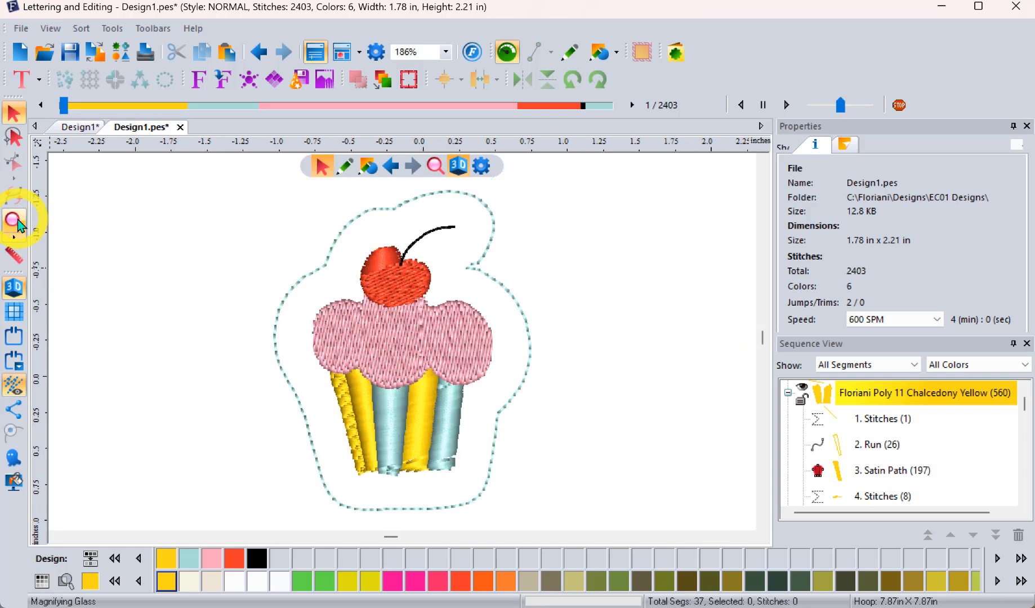
Undo the pattern change, the enlargement and the outline conversion to restore the original stitch design.
click(262, 53)
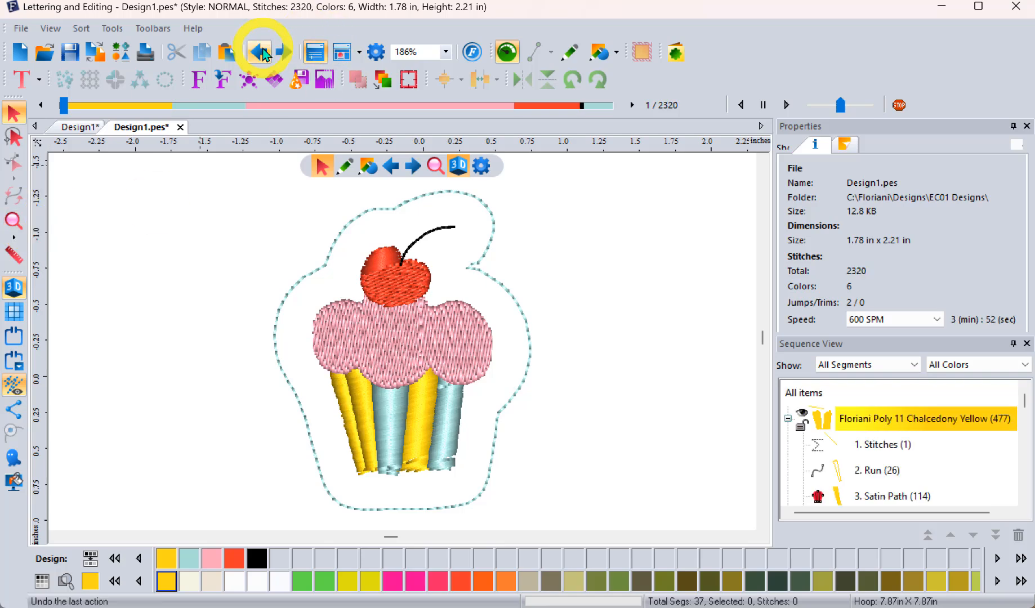
click(262, 53)
click(262, 53)
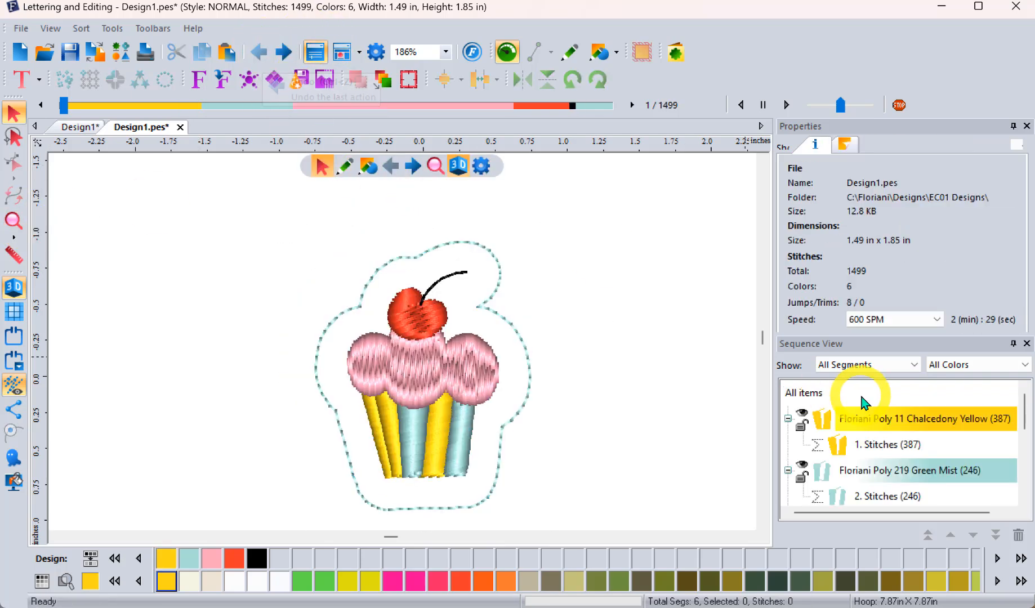
mouse_move(1024, 404)
mouse_down()
mouse_move(1029, 459)
mouse_move(1026, 393)
mouse_up()
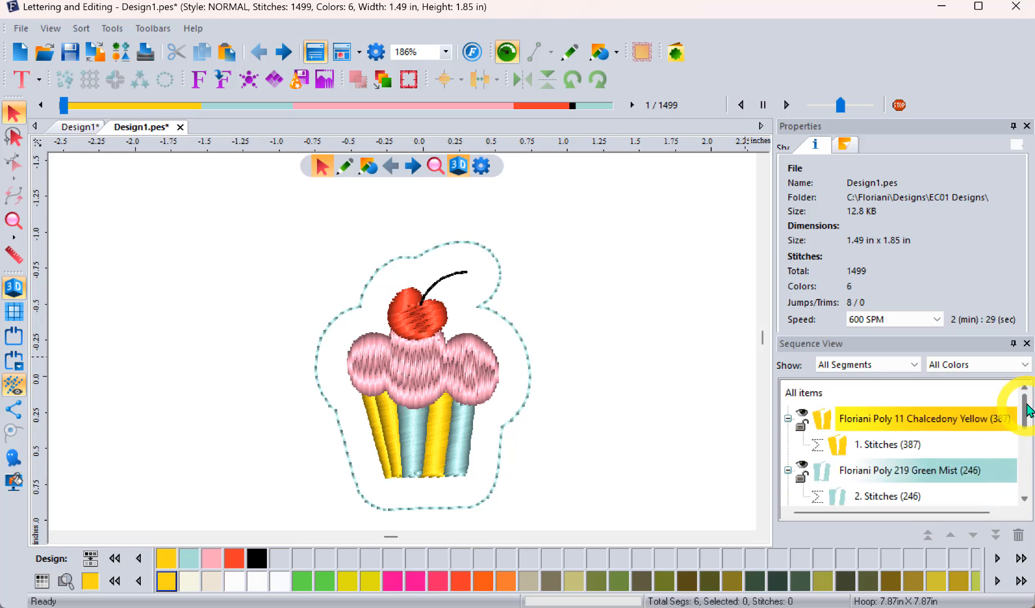
Convert the whole cupcake to outlines with the advanced conversion, using Aggressive underlay removal and merged fills.
click(407, 357)
right_click(405, 360)
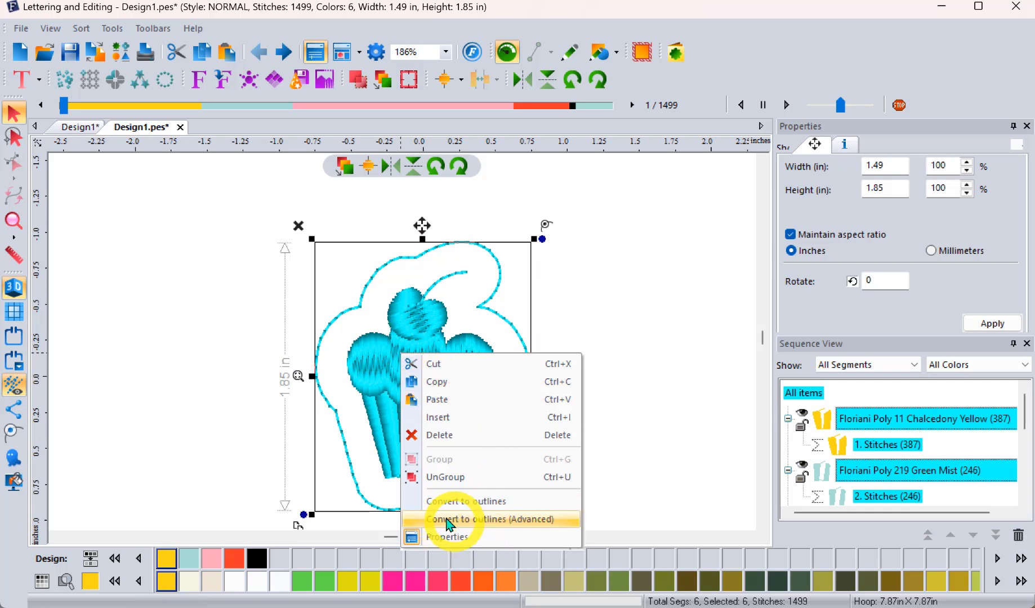
click(496, 521)
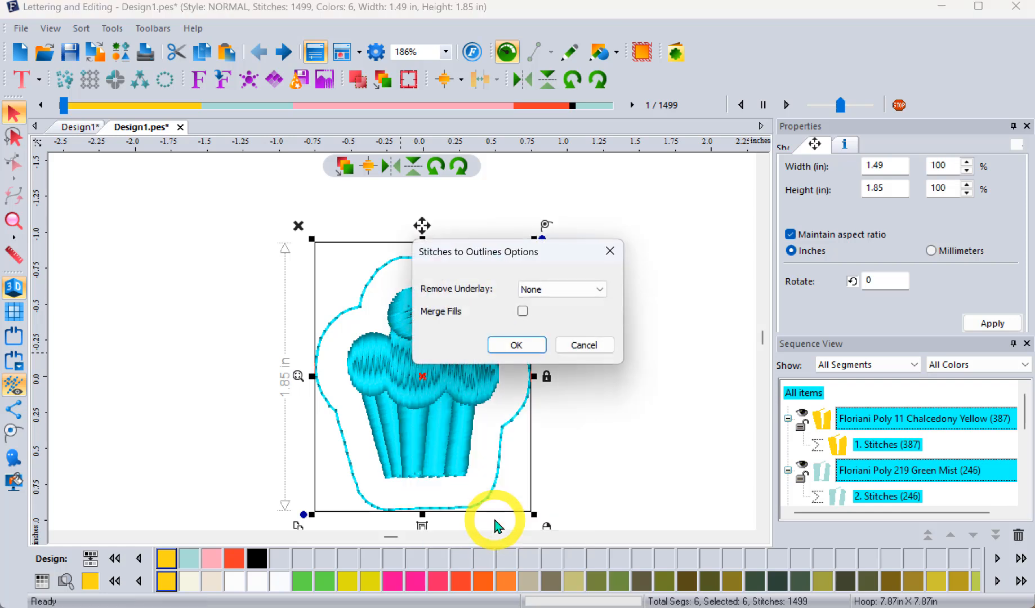
drag(547, 254, 699, 185)
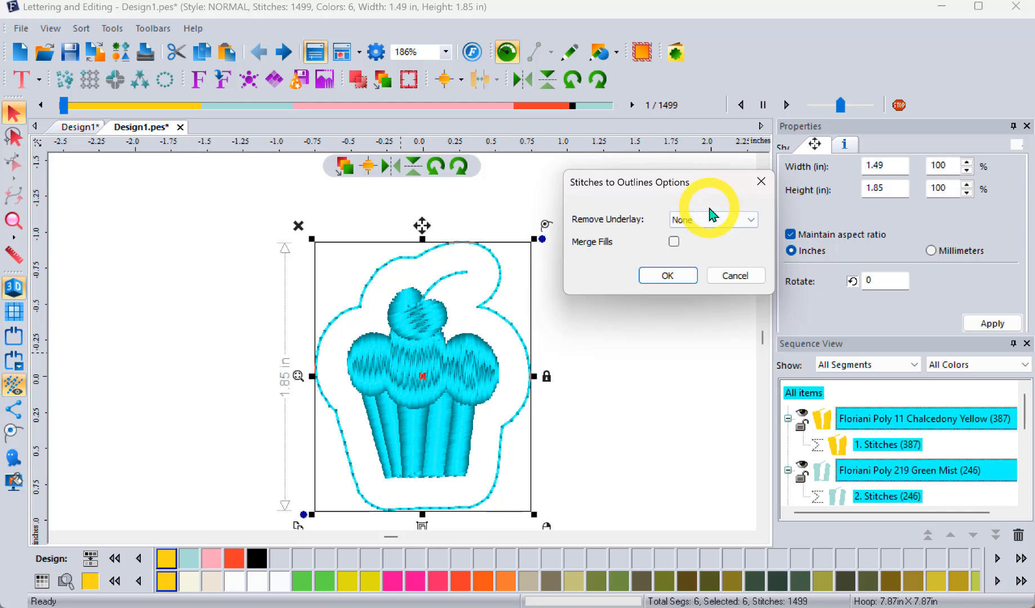
click(684, 224)
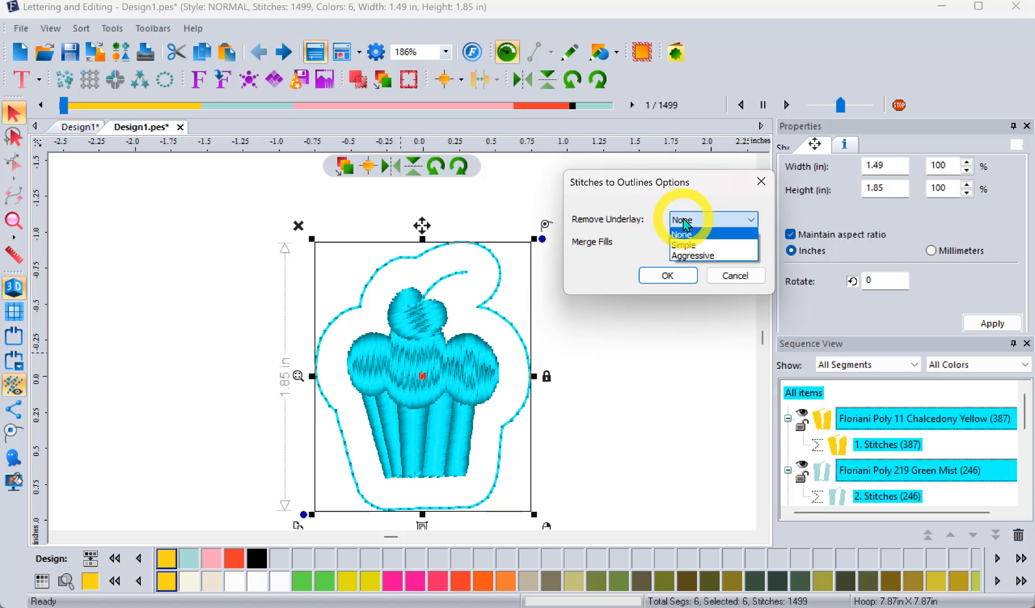
click(708, 256)
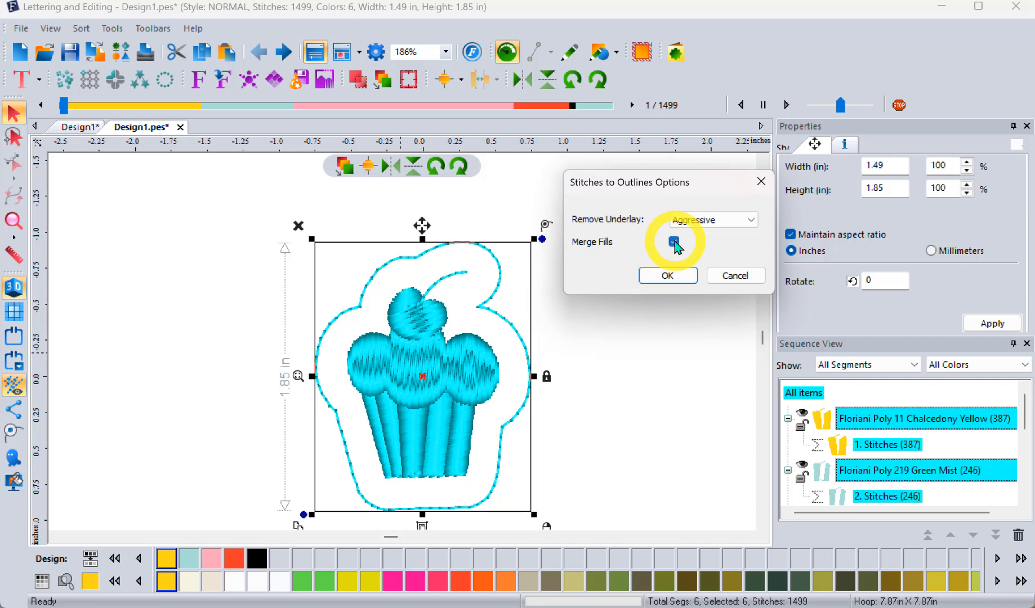
click(667, 276)
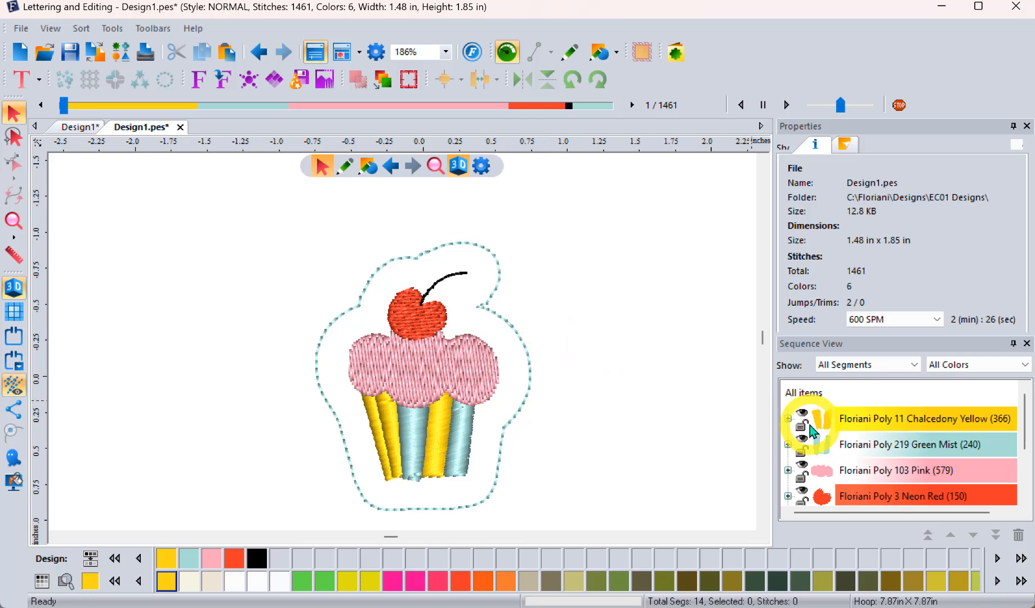
Expand the yellow and pink color groups in the sequence and apply Pattern 1 to the pink frosting fill.
click(788, 419)
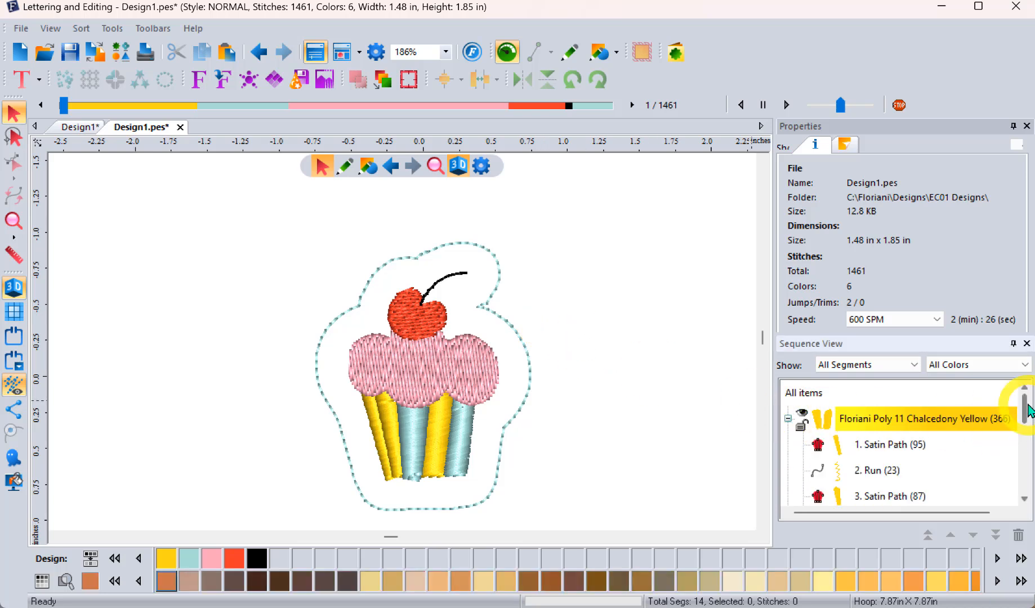
drag(1029, 411, 1014, 459)
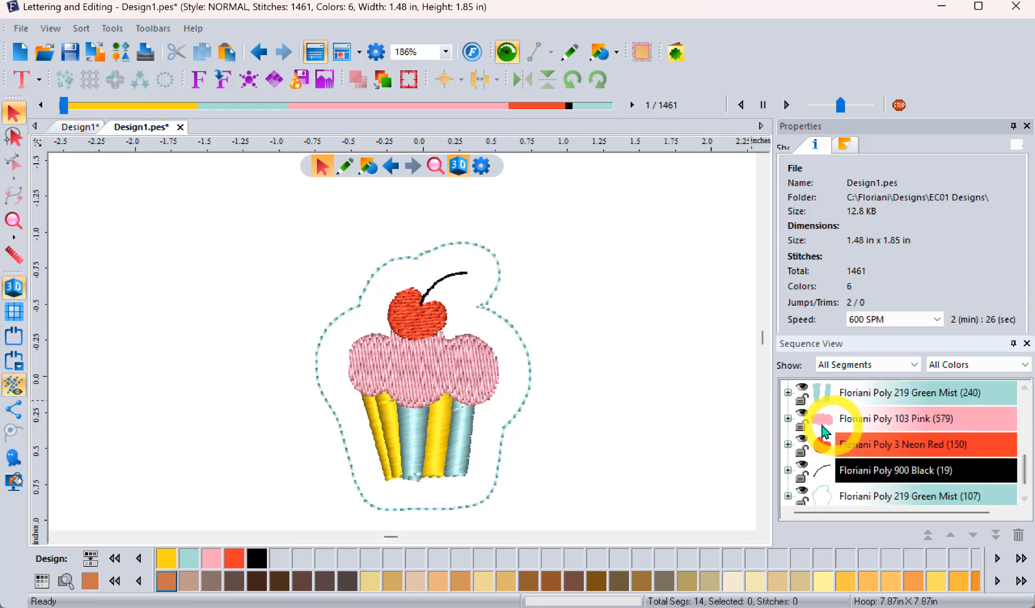
click(788, 418)
click(847, 450)
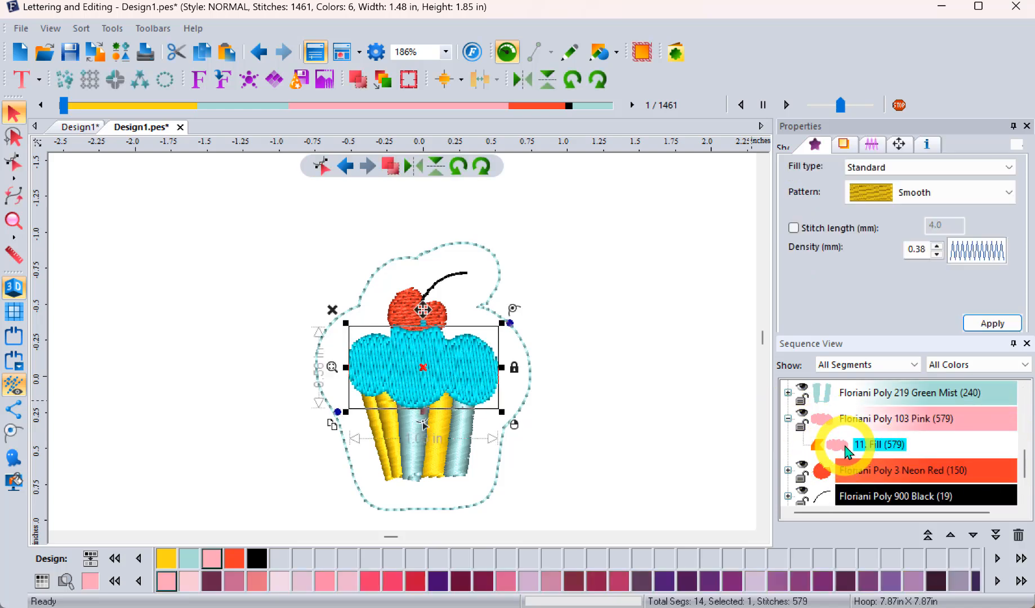
click(442, 419)
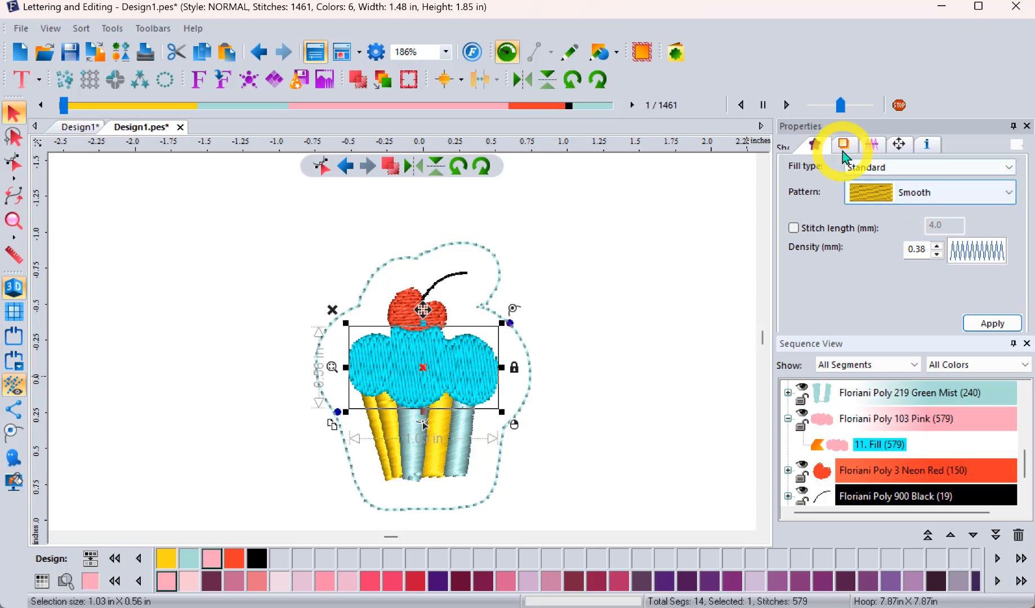
click(934, 197)
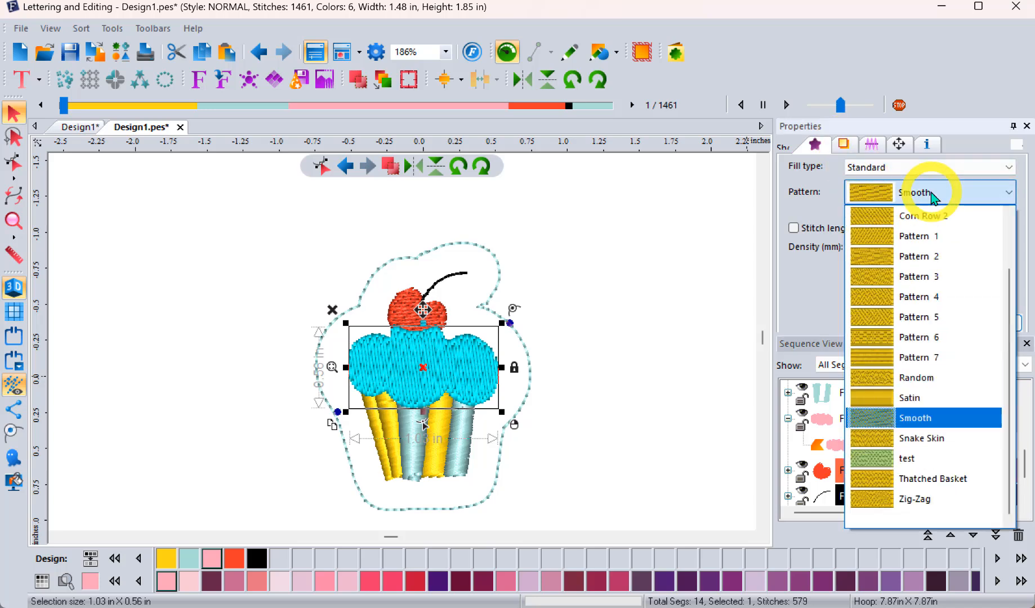
click(927, 236)
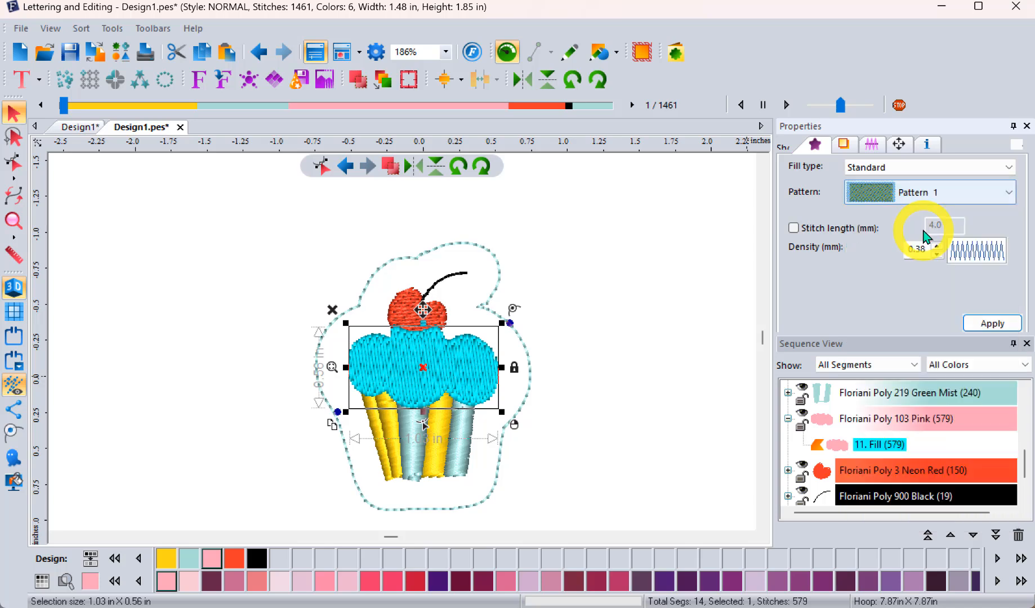
click(992, 324)
Add Contour and Perpendicular underlay to the pink frosting fill and clear the selection.
click(845, 145)
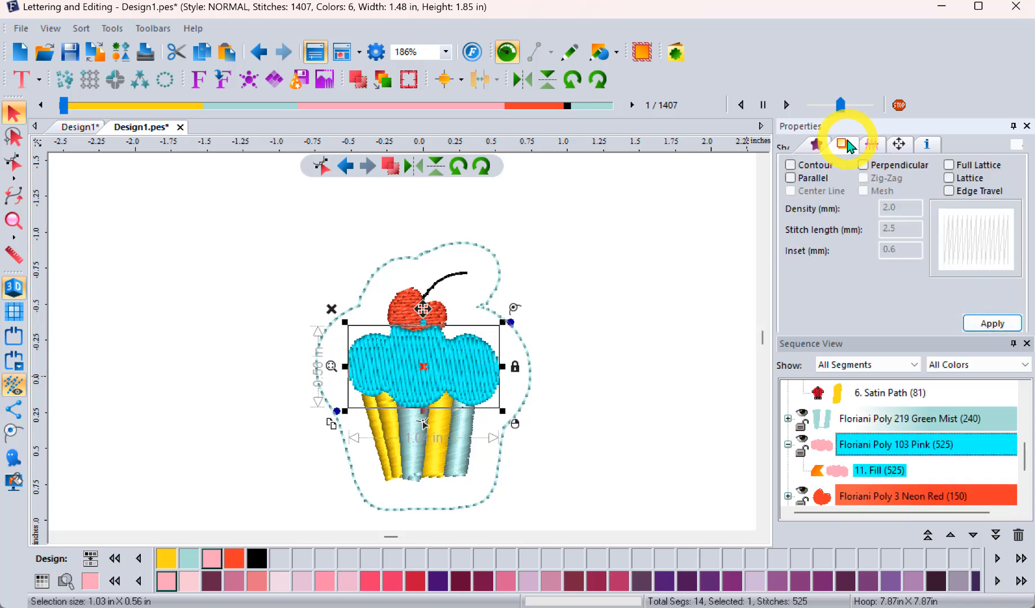
click(803, 167)
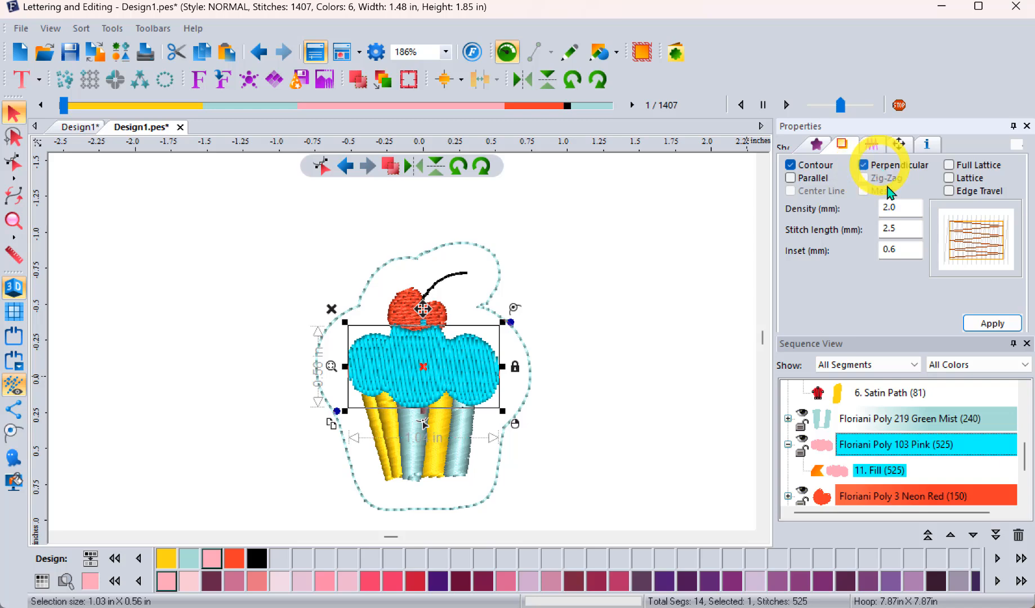
click(992, 324)
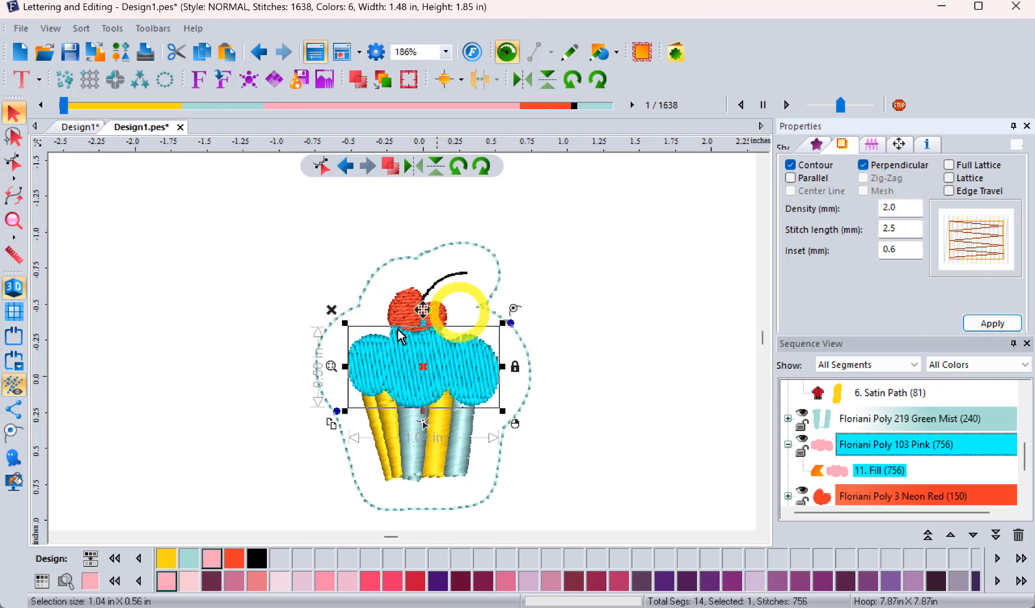
drag(420, 328, 433, 388)
click(570, 370)
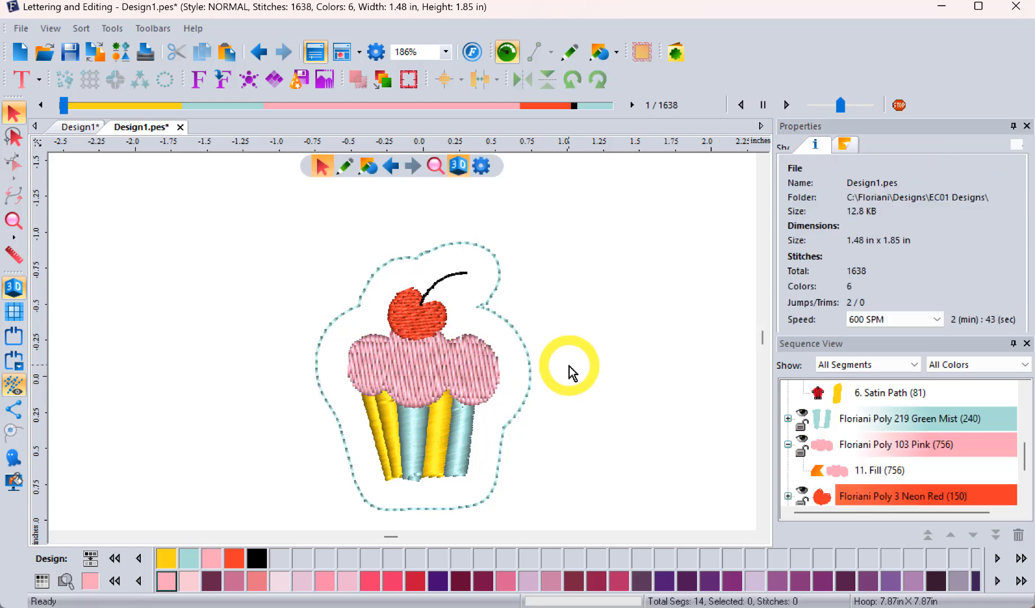